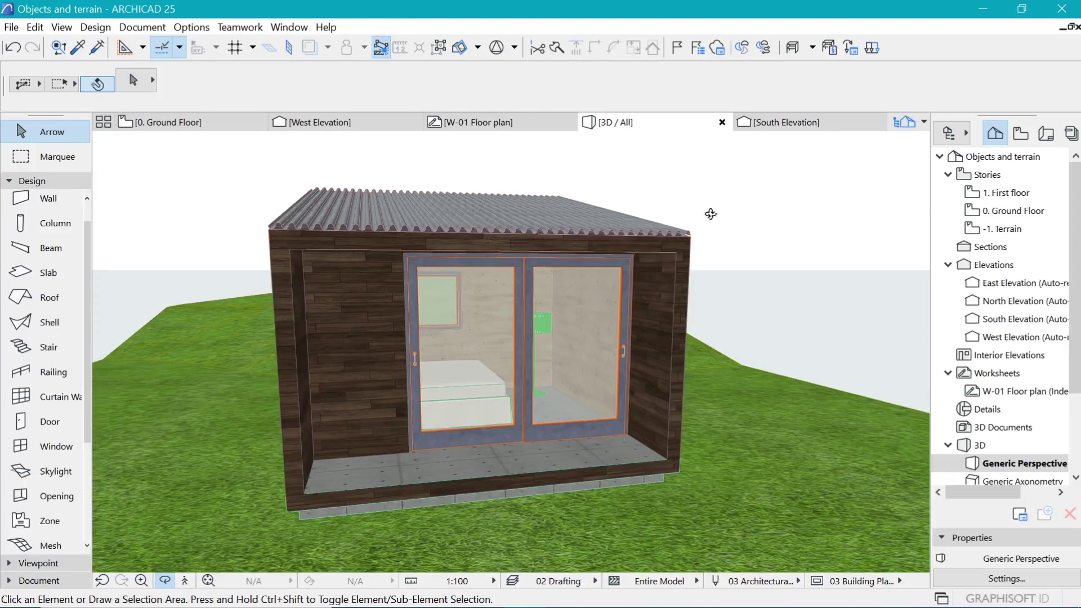
Orbit the 3D model to face the cabin's glazed sliding doors more directly
drag(661, 211, 683, 226)
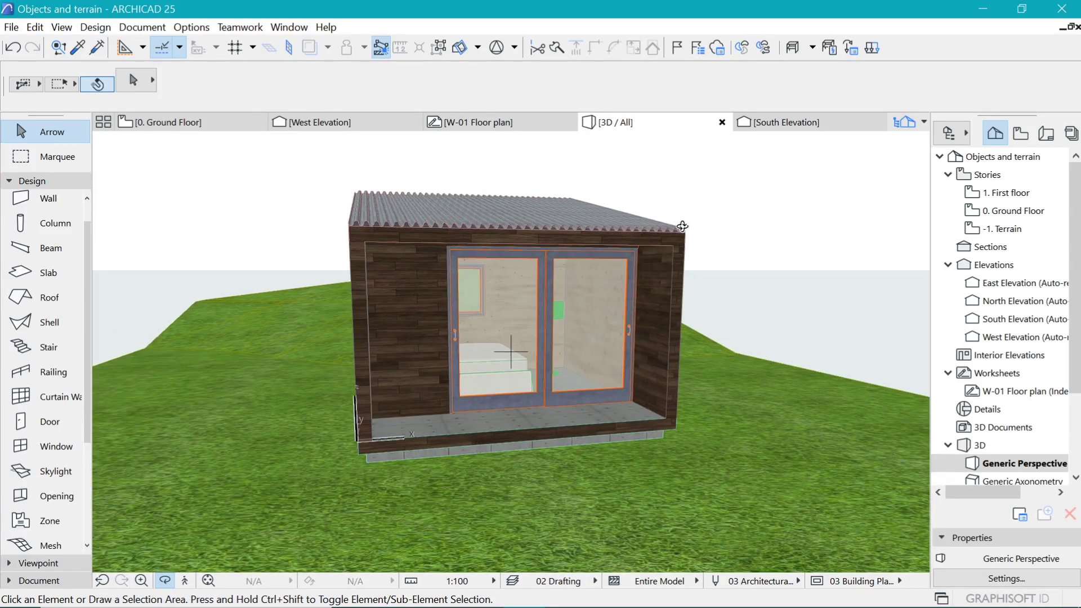
From the Ground Floor plan, open the south elevation marker with current view settings
click(216, 125)
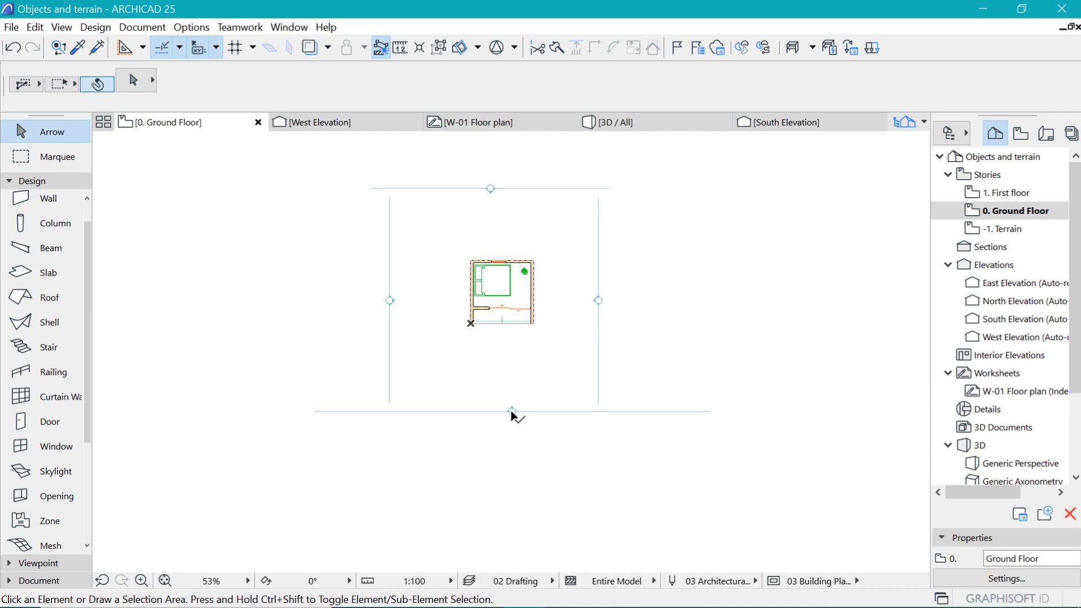
click(512, 412)
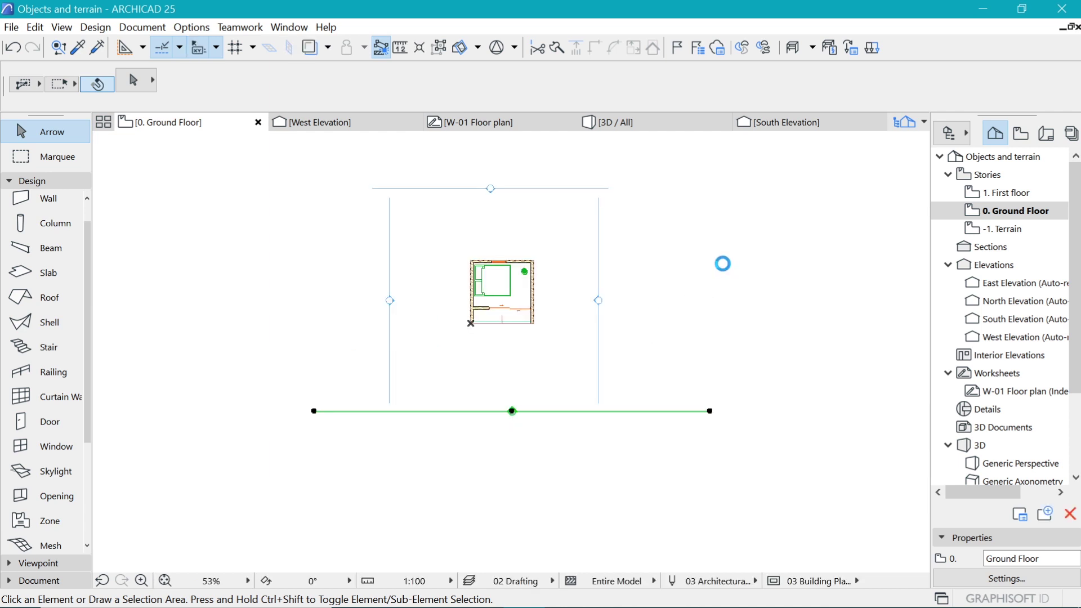
right_click(721, 259)
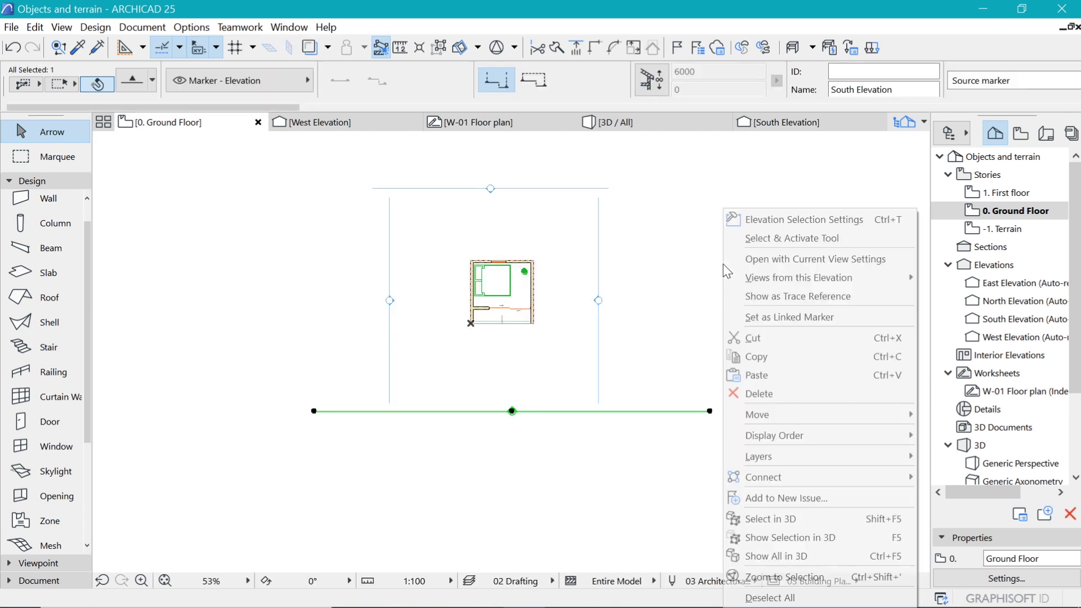
click(793, 259)
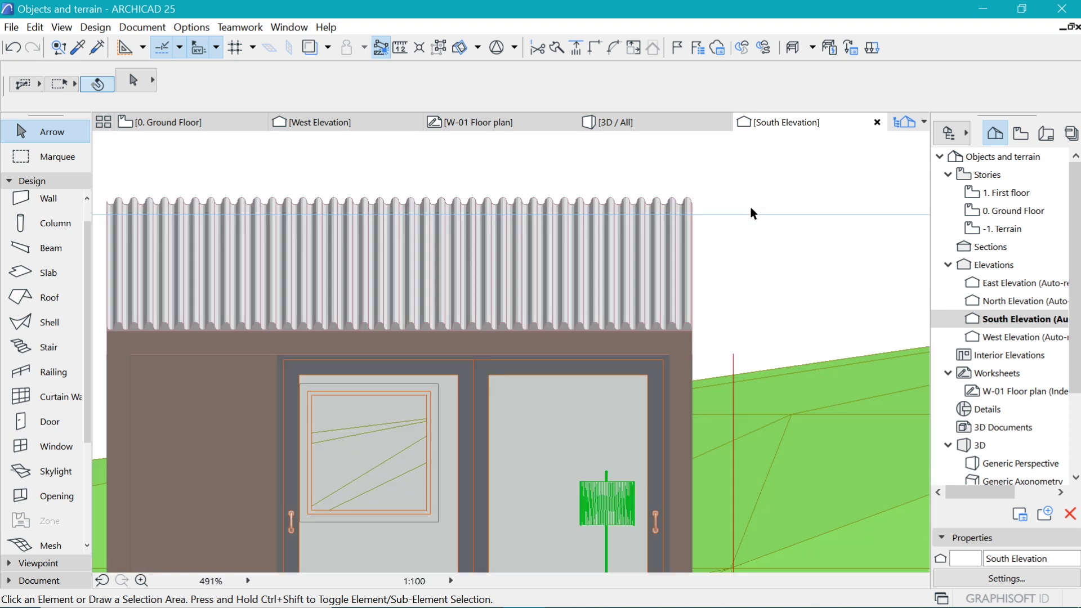
Zoom the South Elevation to fit the cabin and bring up its view options
scroll(692, 236, down, 5)
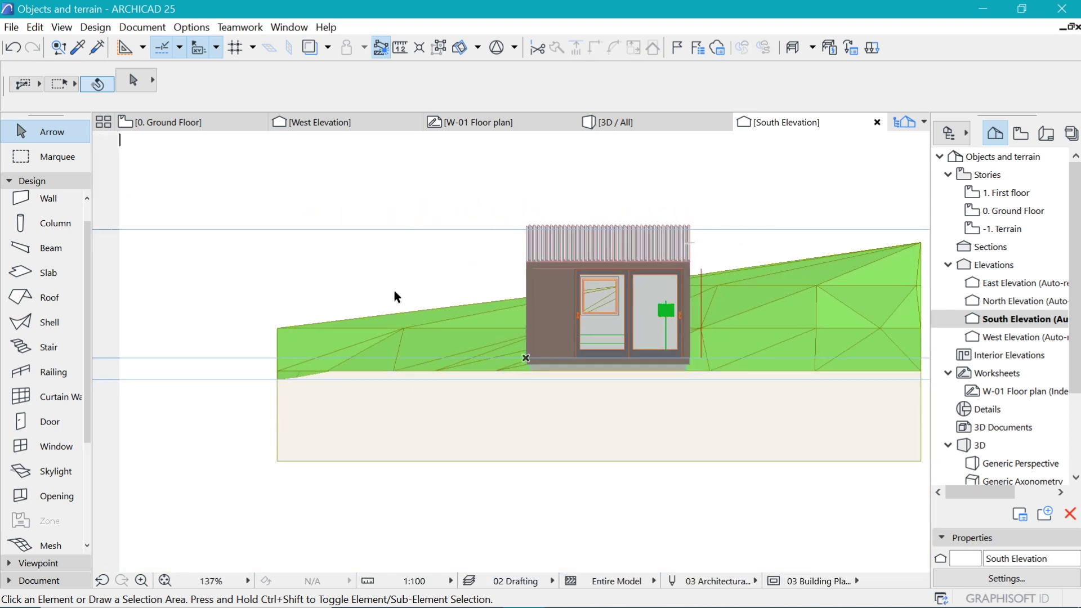
scroll(406, 293, down, 1)
scroll(564, 267, up, 2)
scroll(598, 265, down, 1)
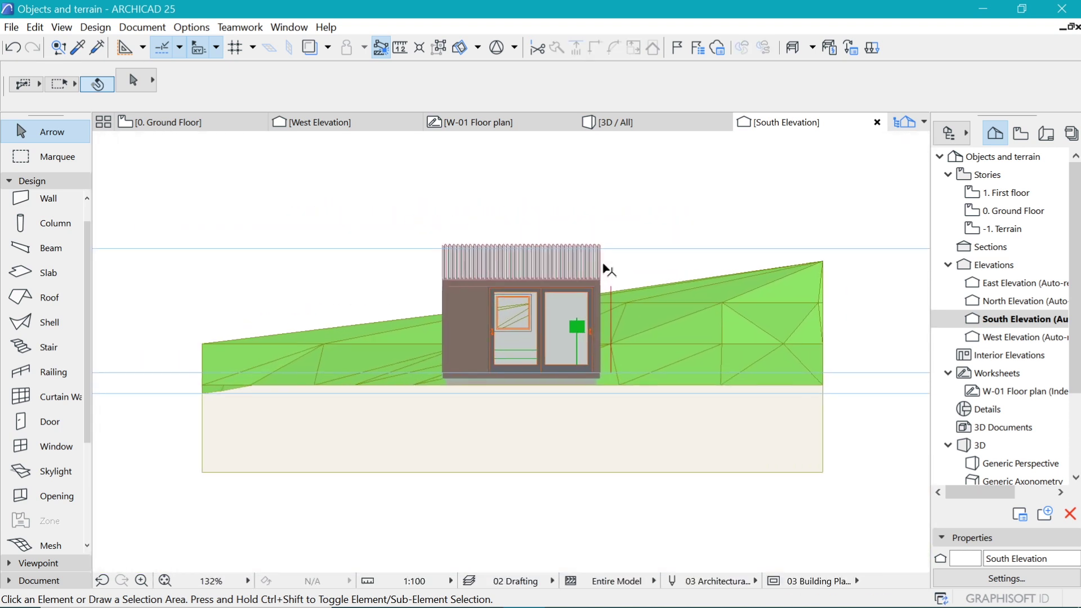
scroll(518, 249, up, 2)
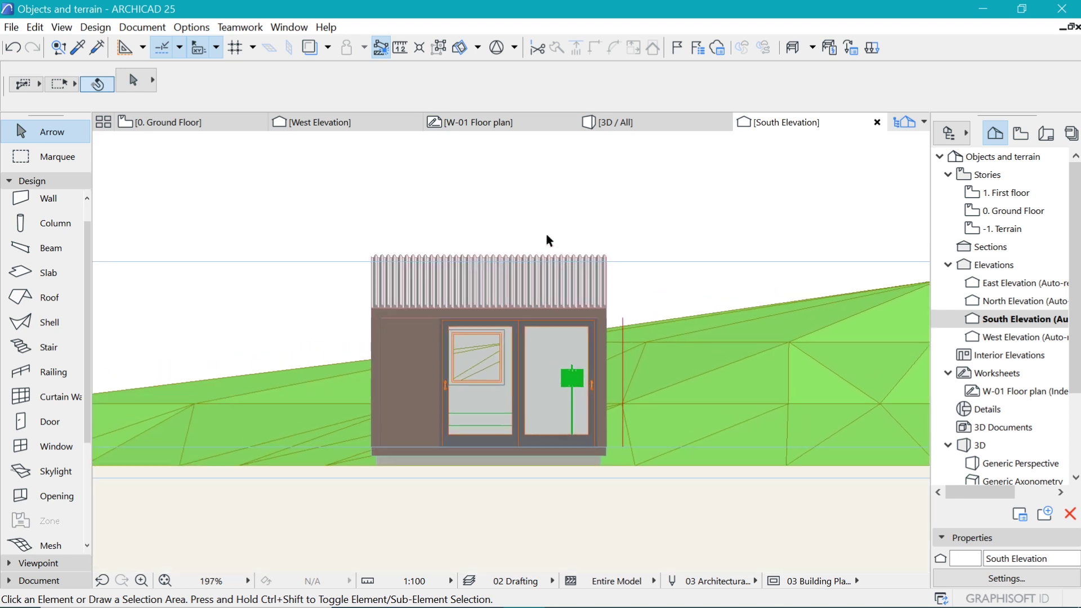
right_click(807, 129)
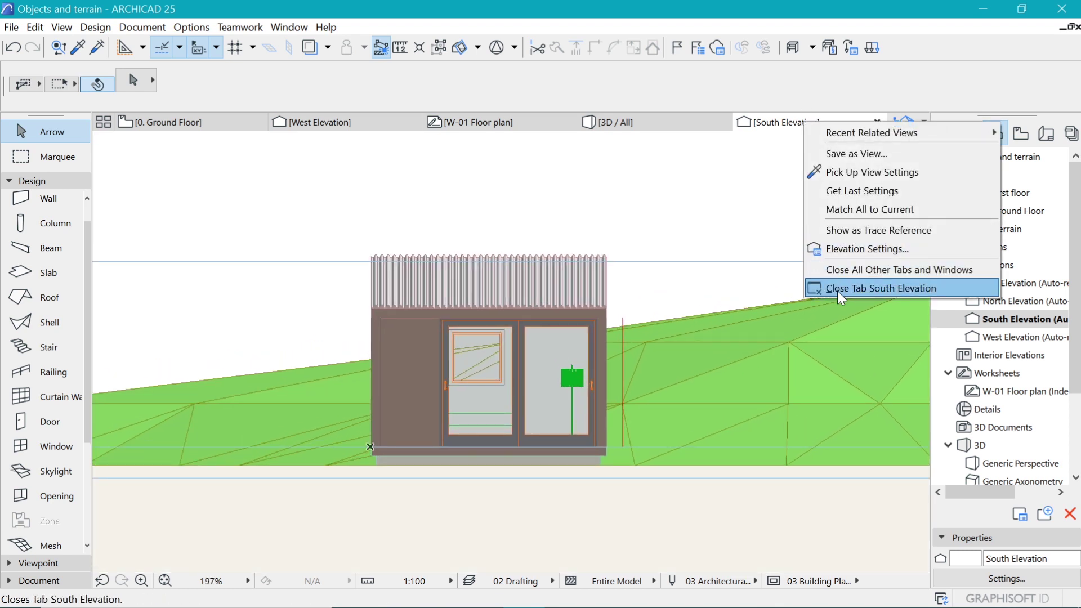
Open the South Elevation's settings and expand Model Appearance, keeping the cut fill type
click(847, 247)
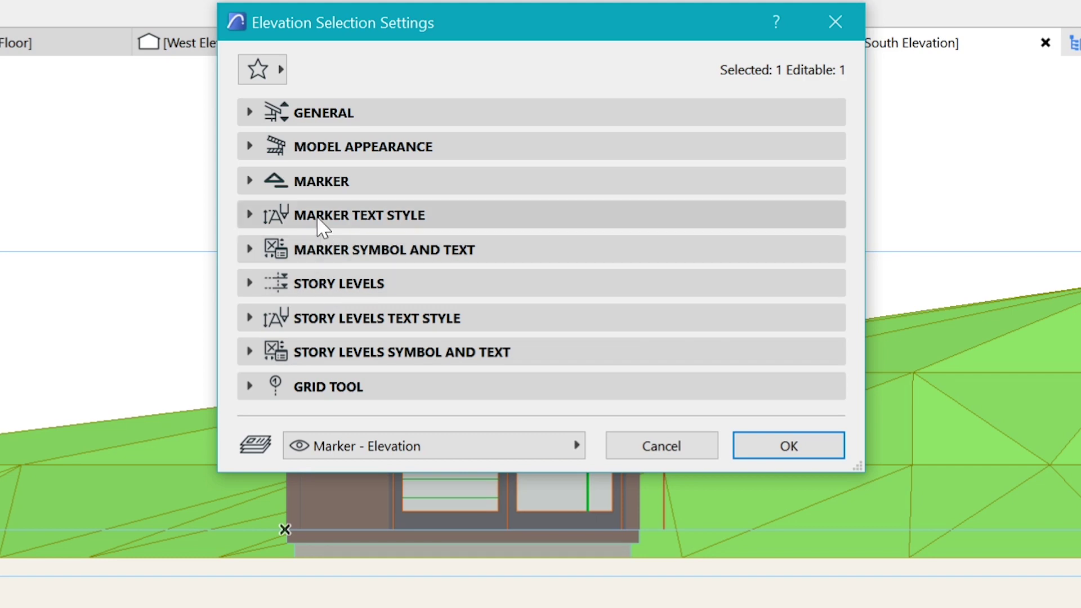
click(310, 149)
click(310, 148)
click(310, 149)
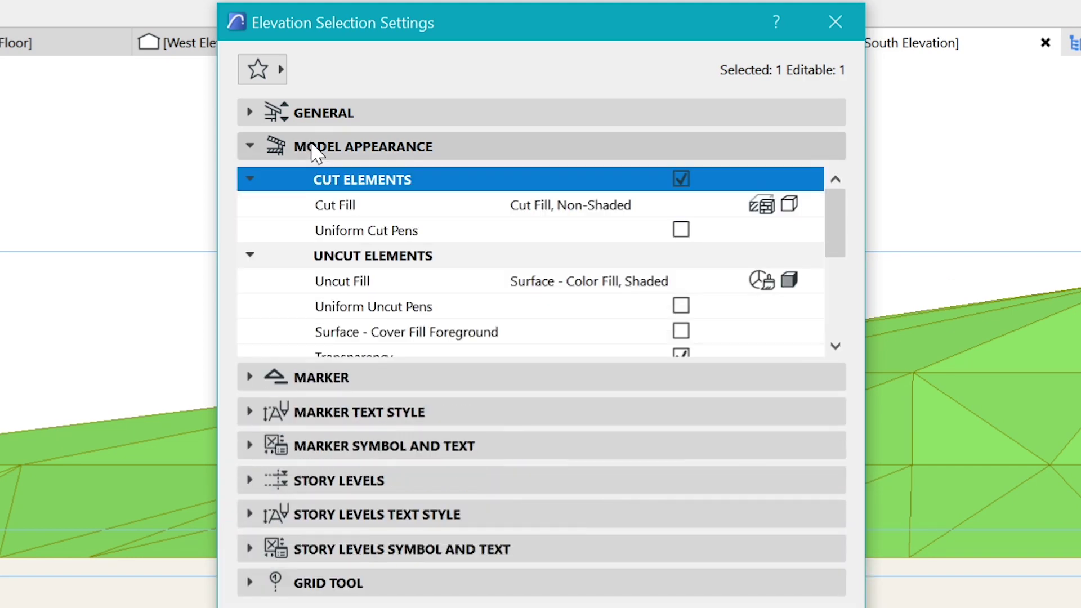
click(808, 205)
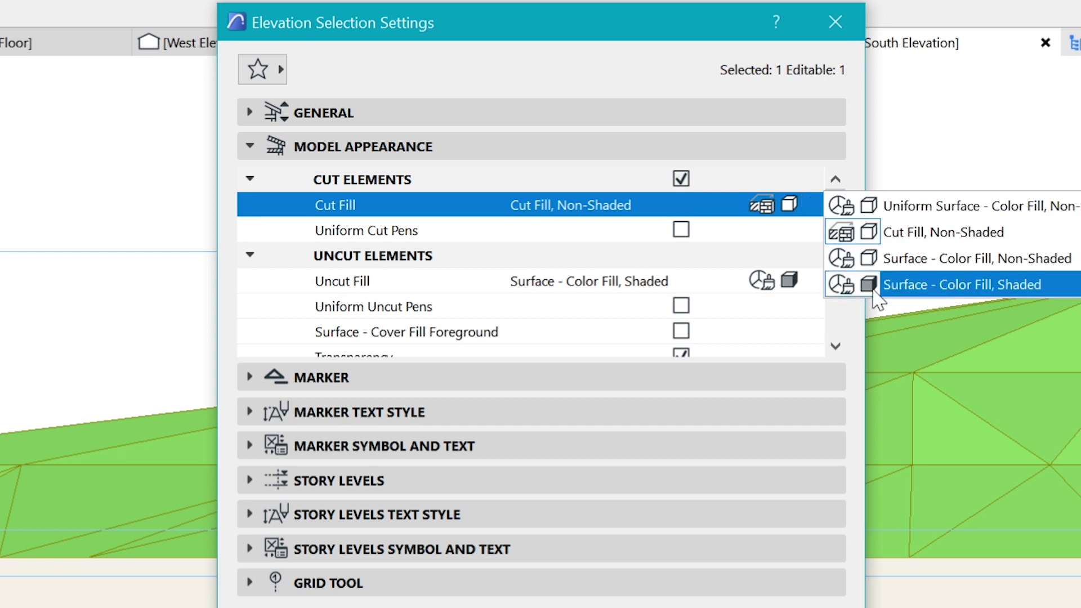
click(581, 220)
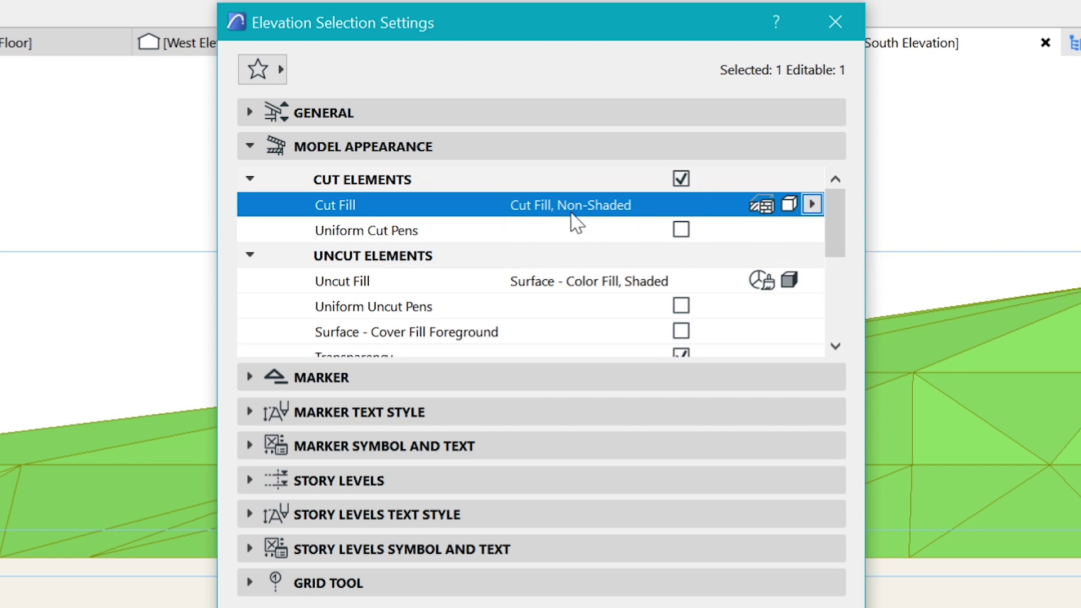
Turn on Uniform Cut Pens and set cut fill foreground and background to pen 1
click(686, 229)
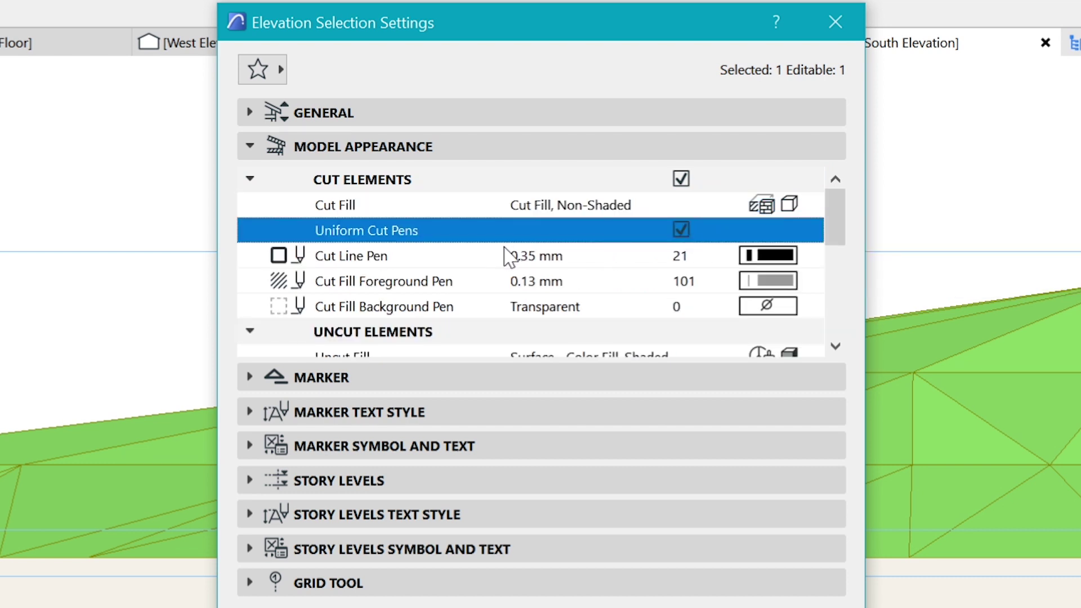
click(804, 277)
click(814, 280)
click(791, 278)
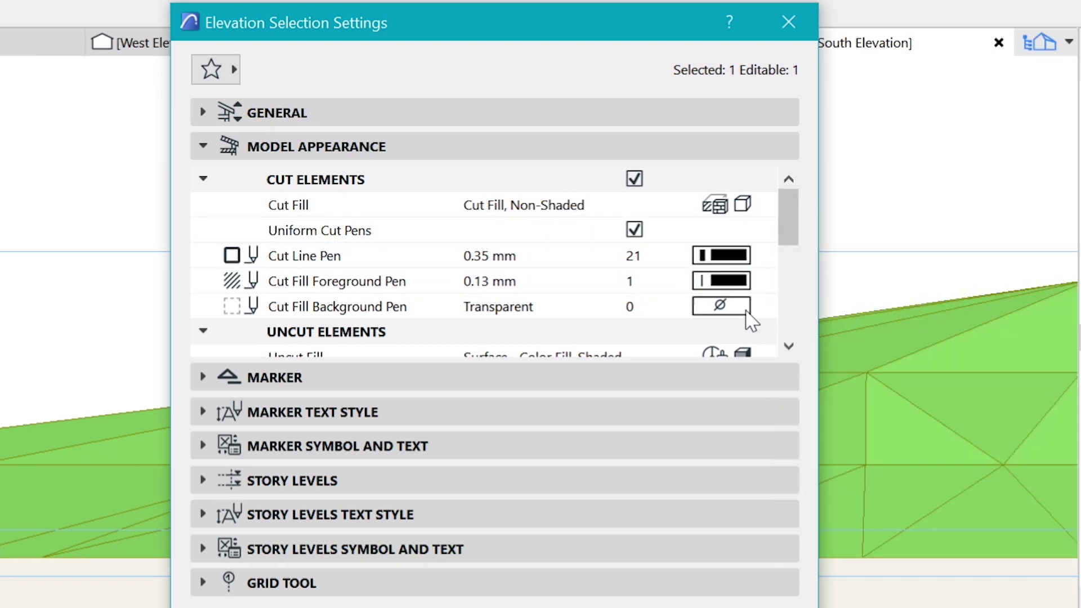
click(744, 308)
click(792, 304)
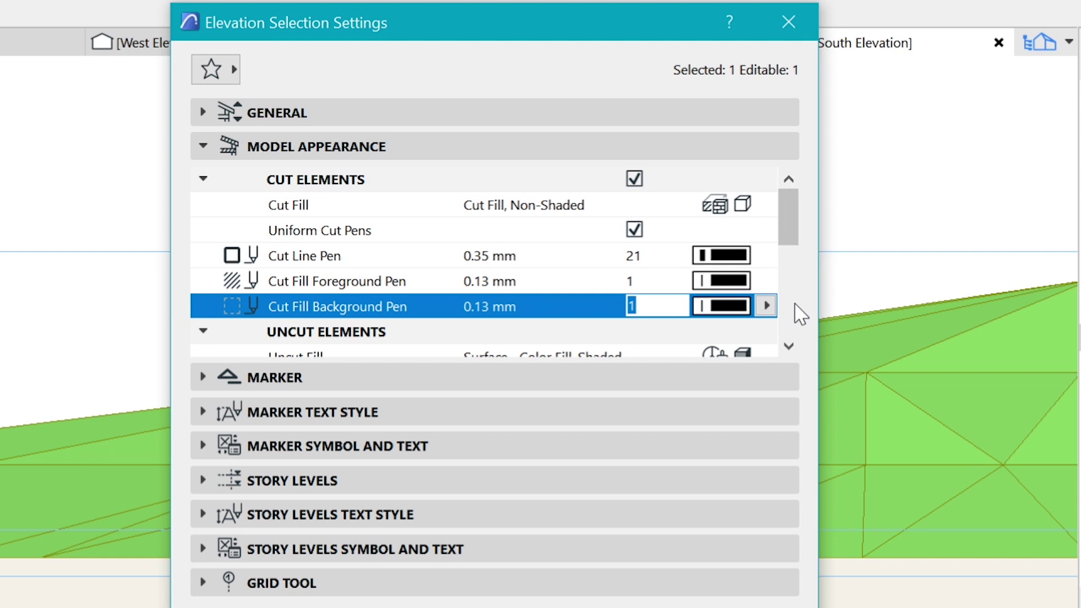
scroll(754, 175, down, 3)
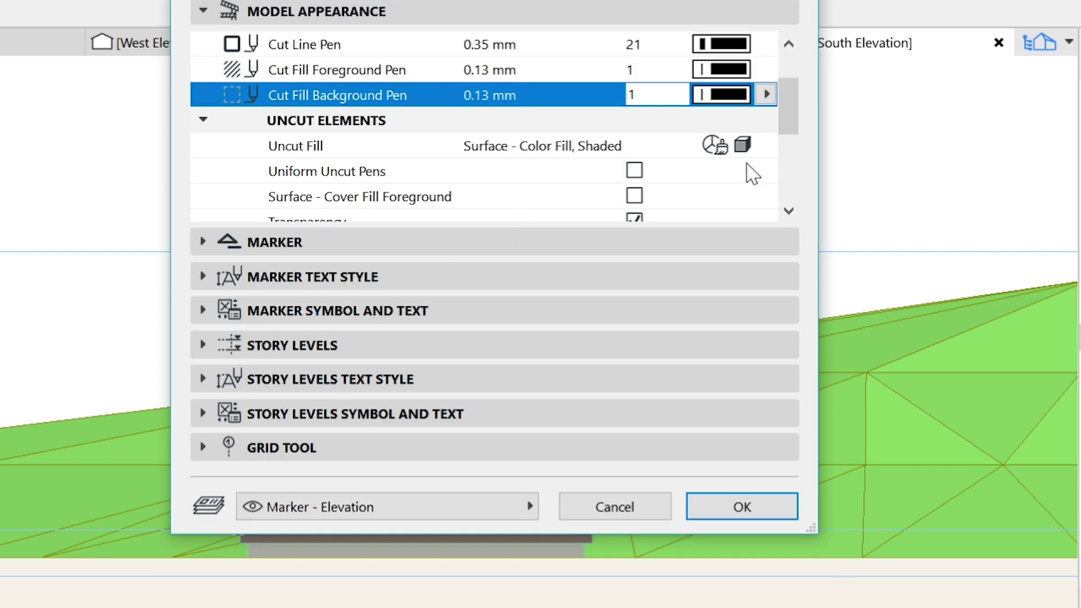
Set Uncut Fill to Surface - Texture Fill, Non-Shaded with Uniform Uncut Pens at pen 81
scroll(731, 174, down, 3)
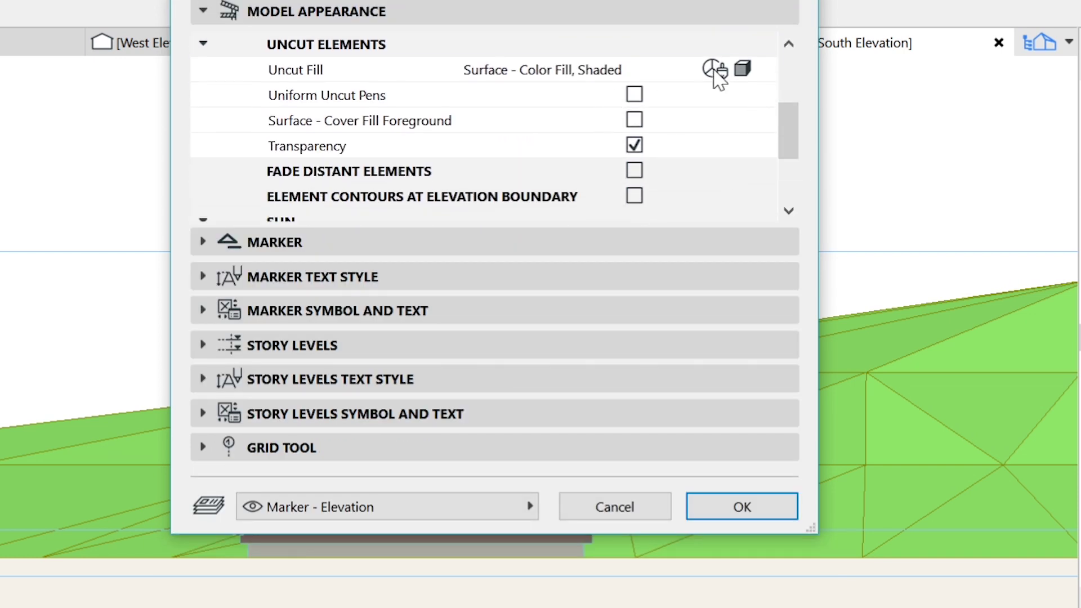
click(717, 76)
click(647, 80)
click(766, 69)
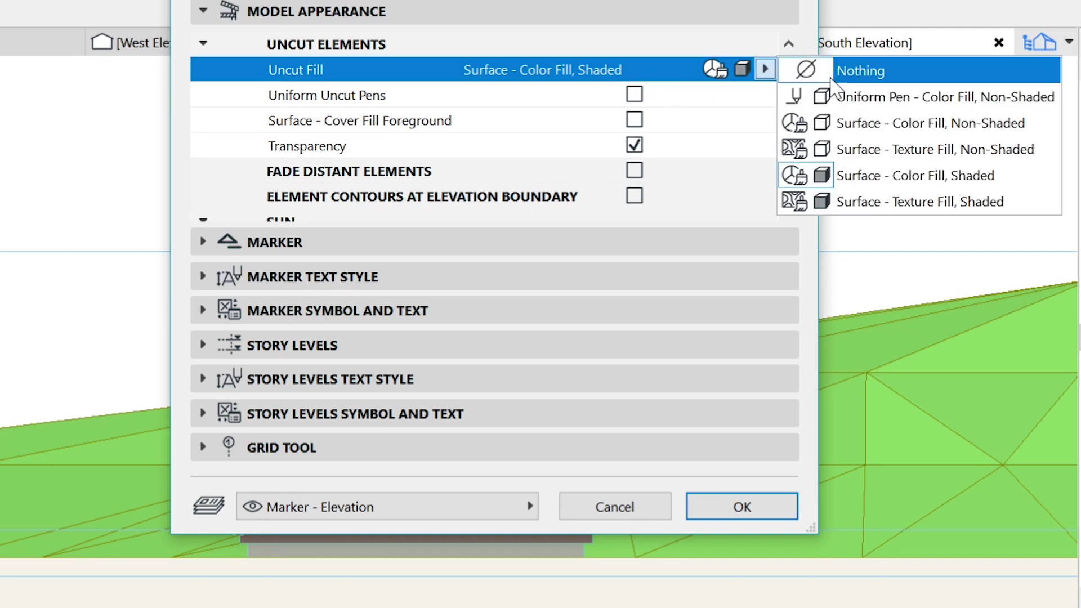
click(919, 155)
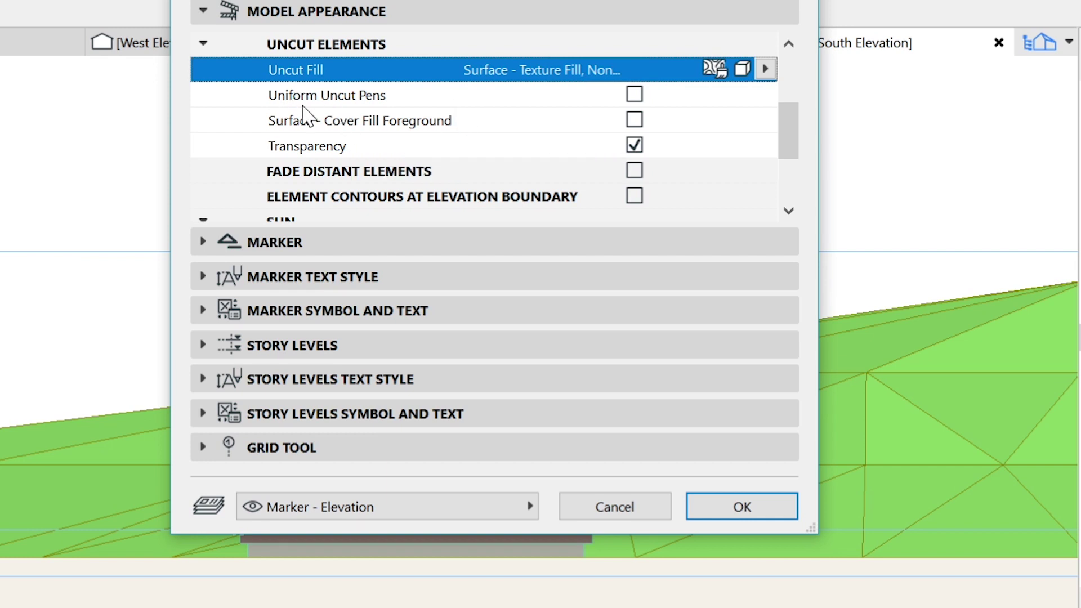
click(634, 95)
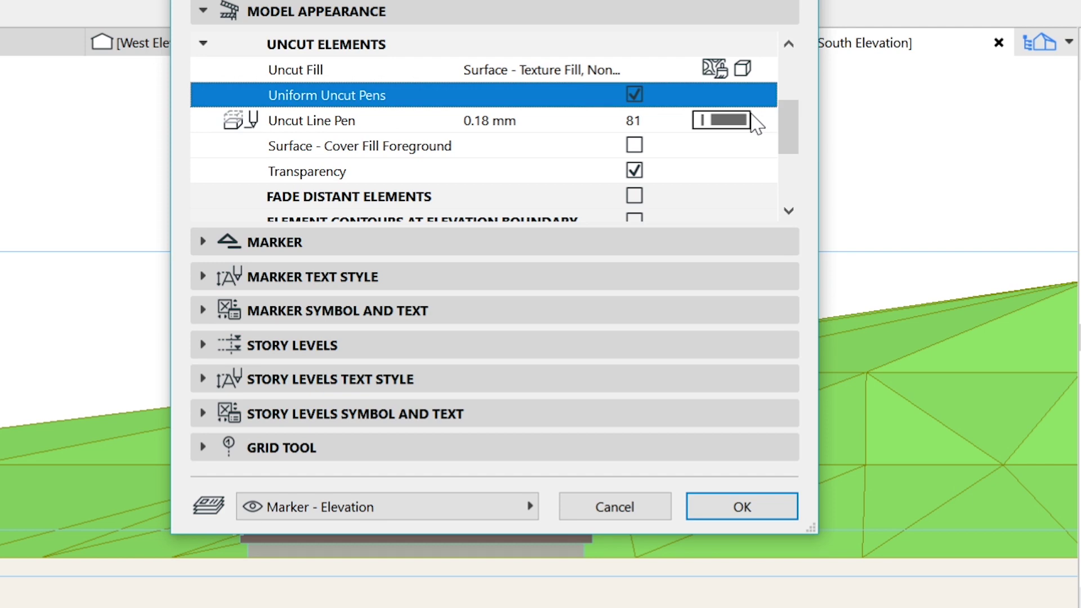
drag(557, 2, 1026, 104)
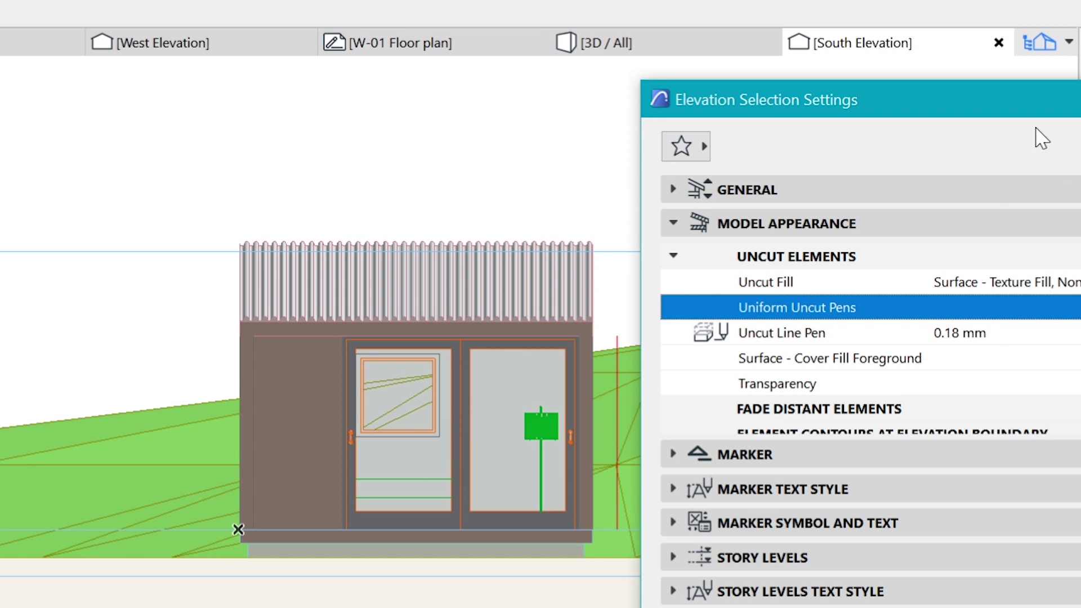
Turn off uncut transparency and enable Fade Distant Elements with Window Background fill and pen 102
drag(962, 93, 581, 0)
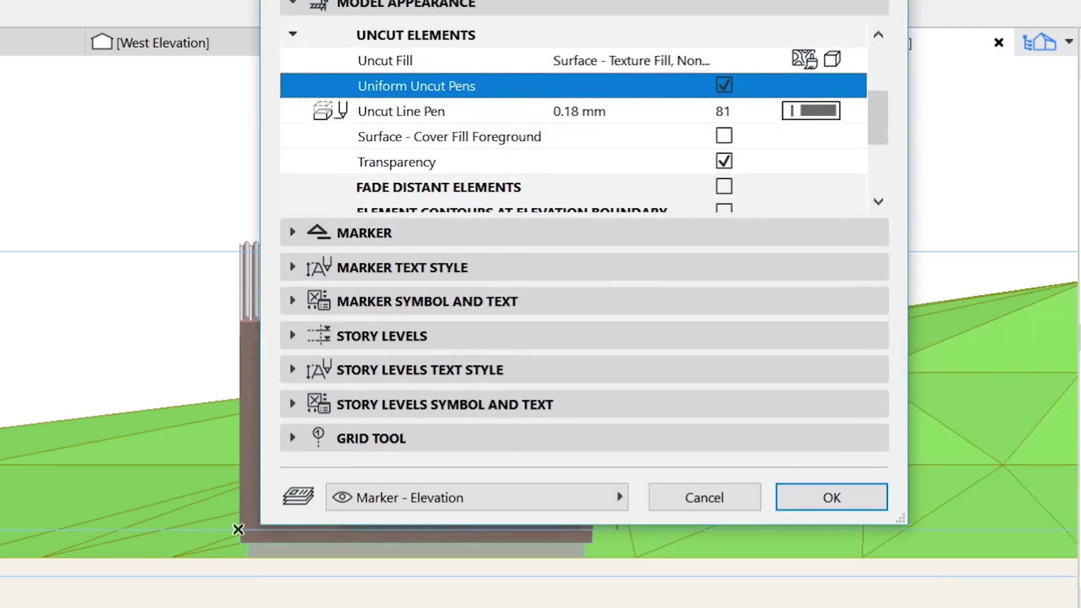
click(723, 163)
scroll(523, 169, down, 3)
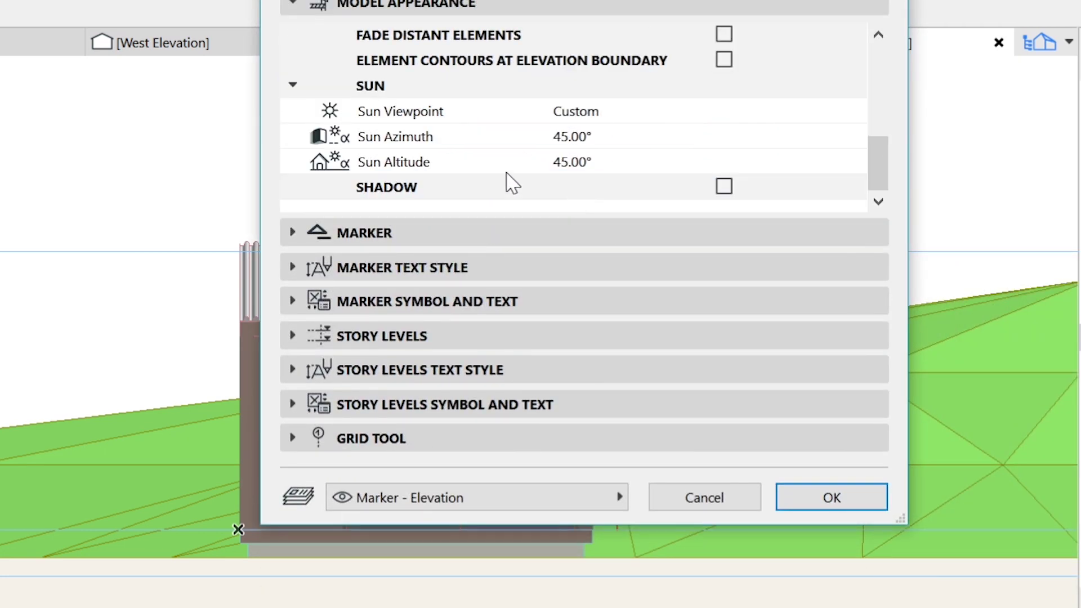
scroll(618, 160, up, 3)
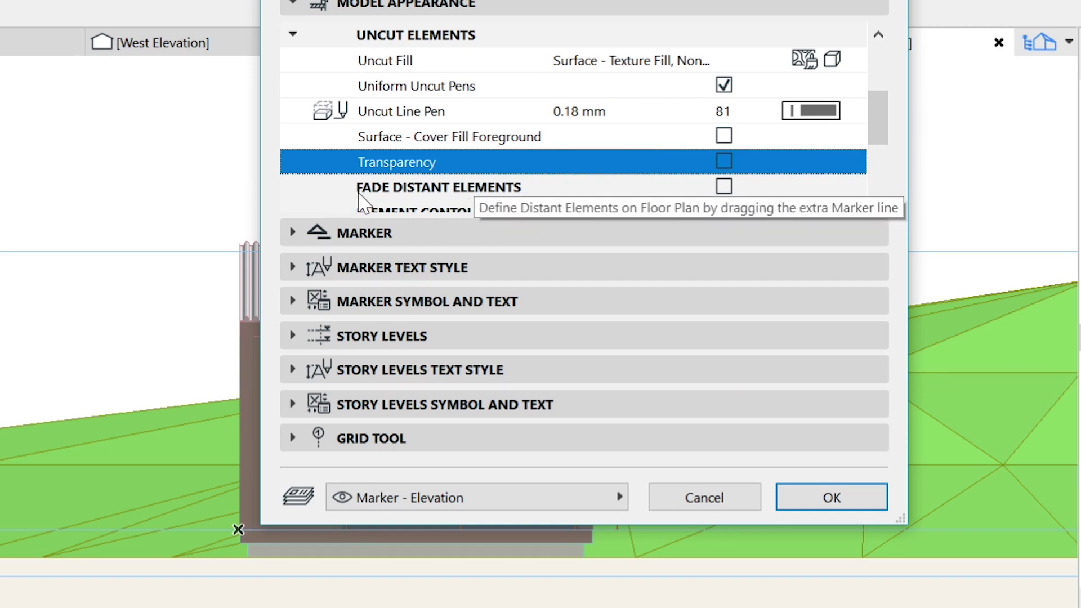
scroll(453, 189, down, 3)
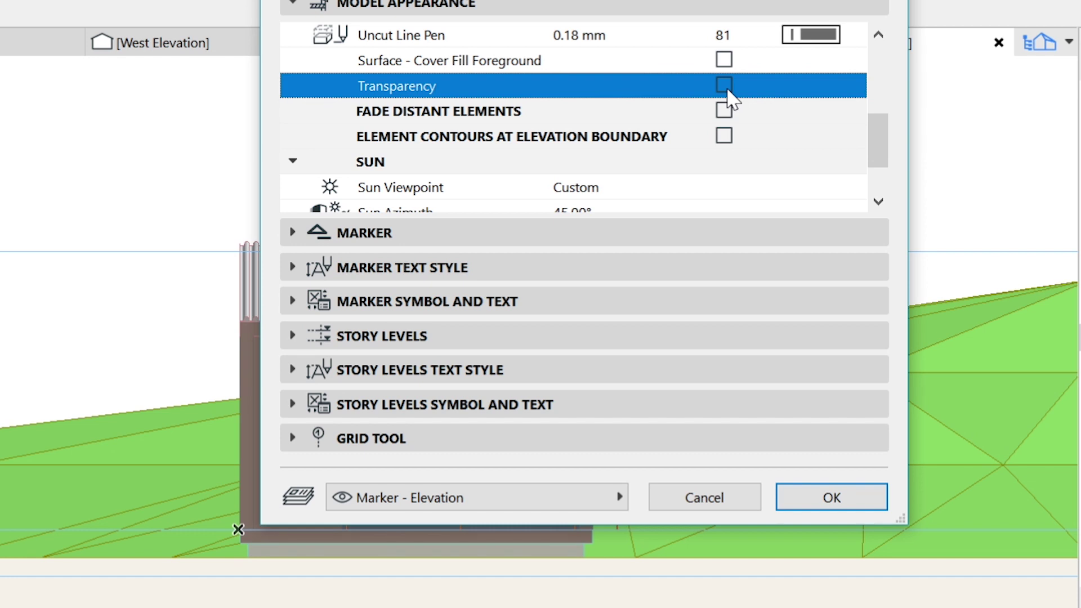
click(724, 110)
scroll(718, 186, down, 1)
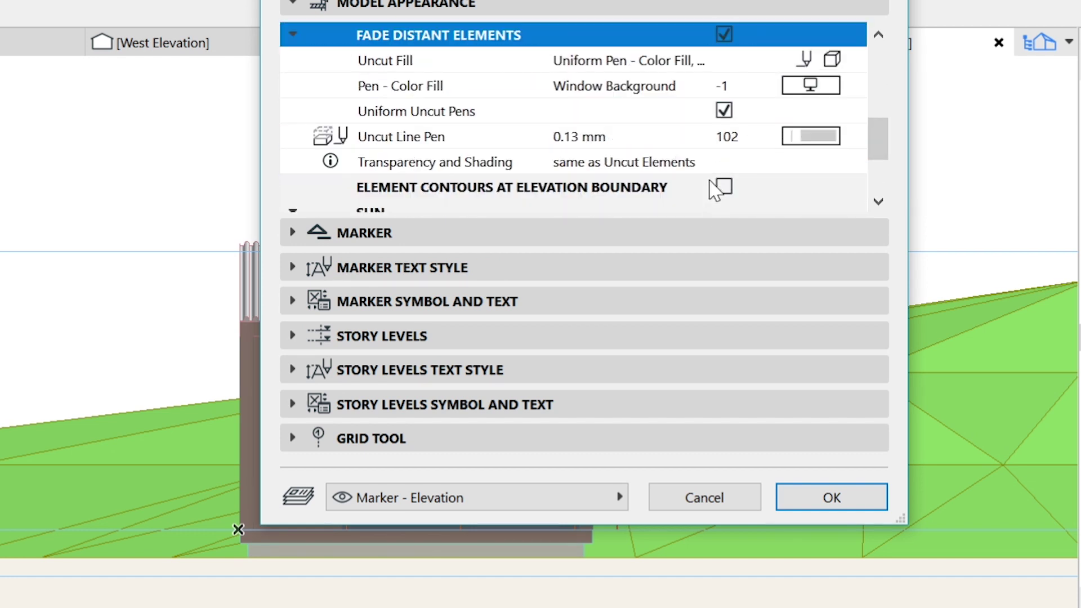
Apply the elevation settings and zoom around the South Elevation to inspect the faded terrain
click(832, 499)
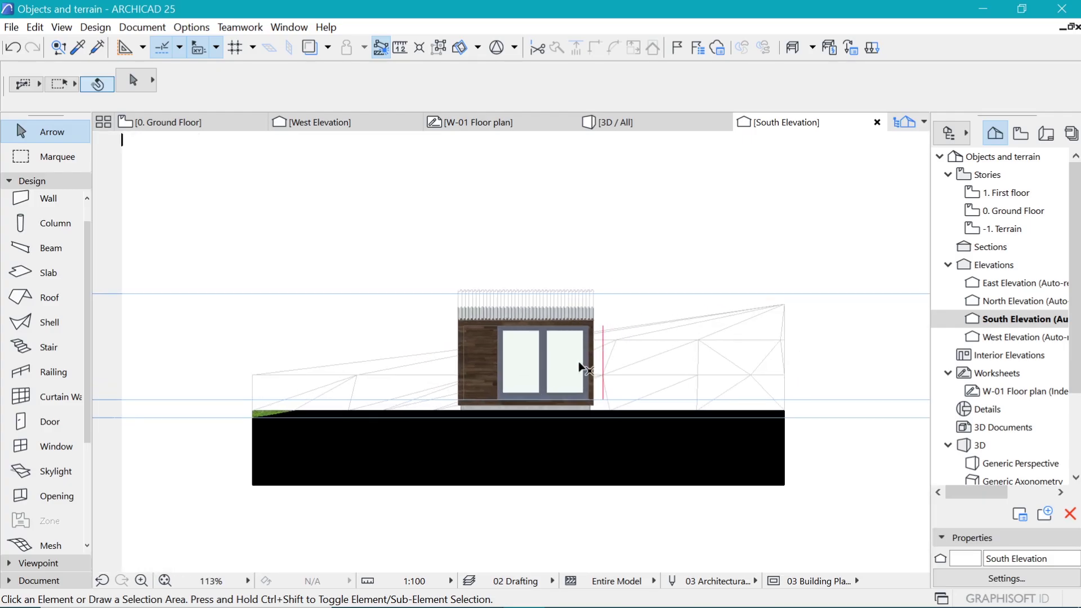
scroll(309, 415, up, 2)
scroll(737, 310, up, 4)
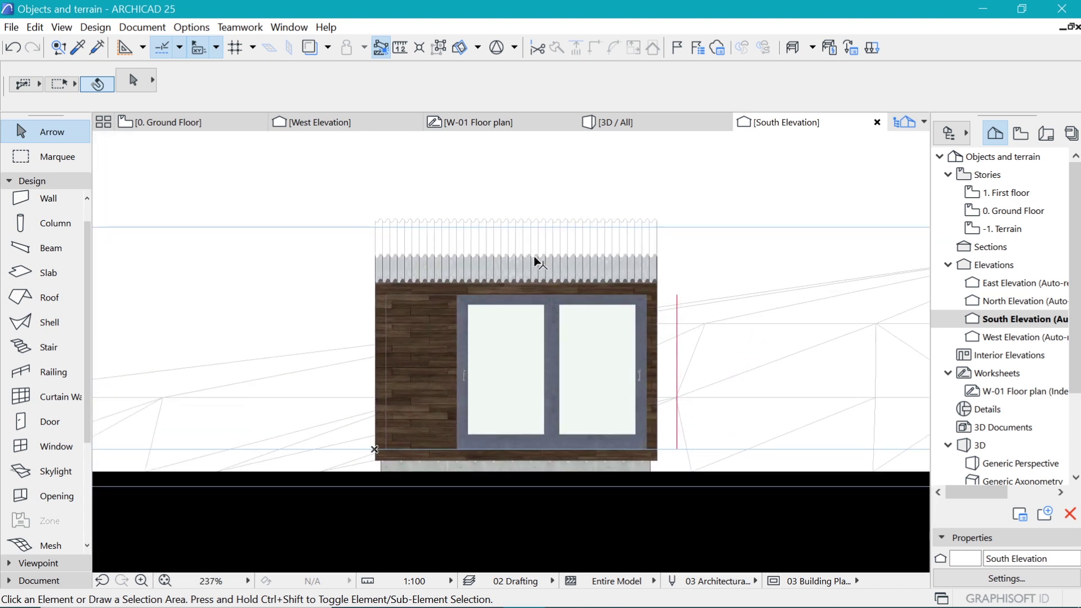
scroll(449, 306, down, 2)
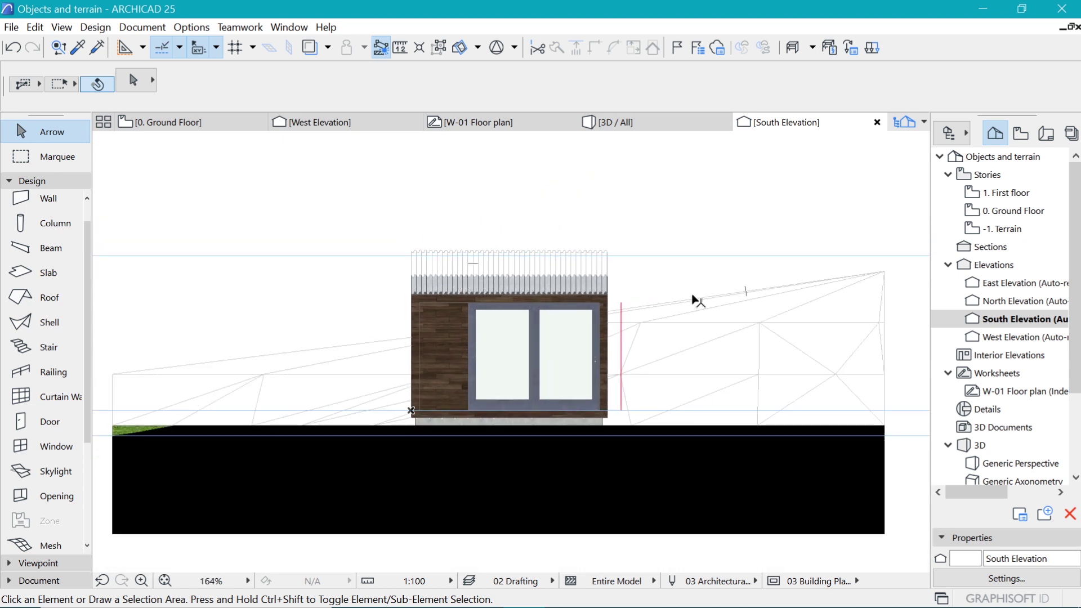
On the Ground Floor plan, offset the elevation range's far edge farther behind the cabin
click(169, 122)
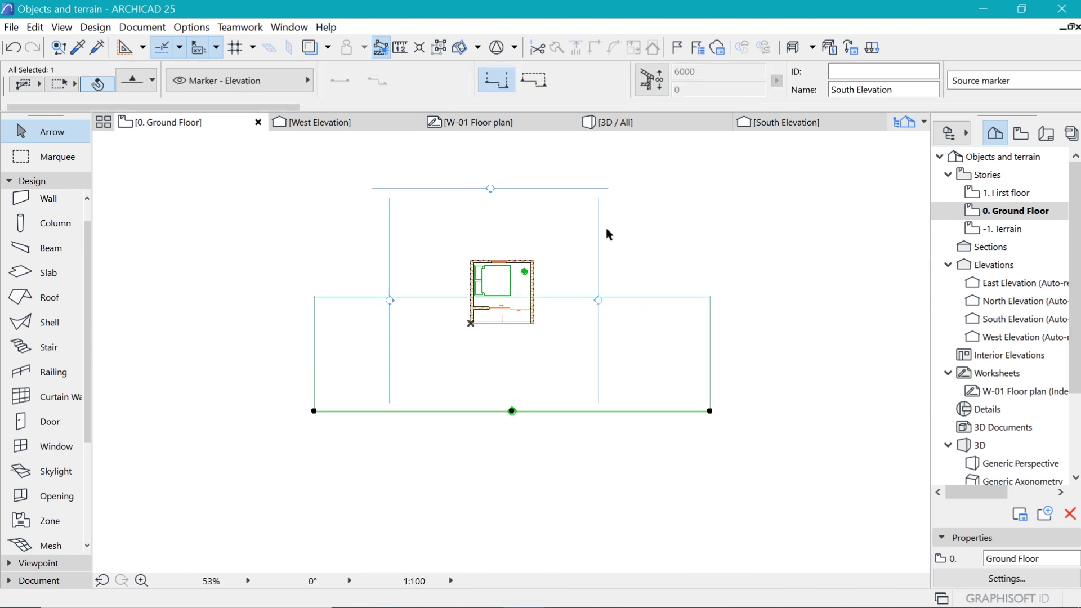
click(638, 297)
click(688, 309)
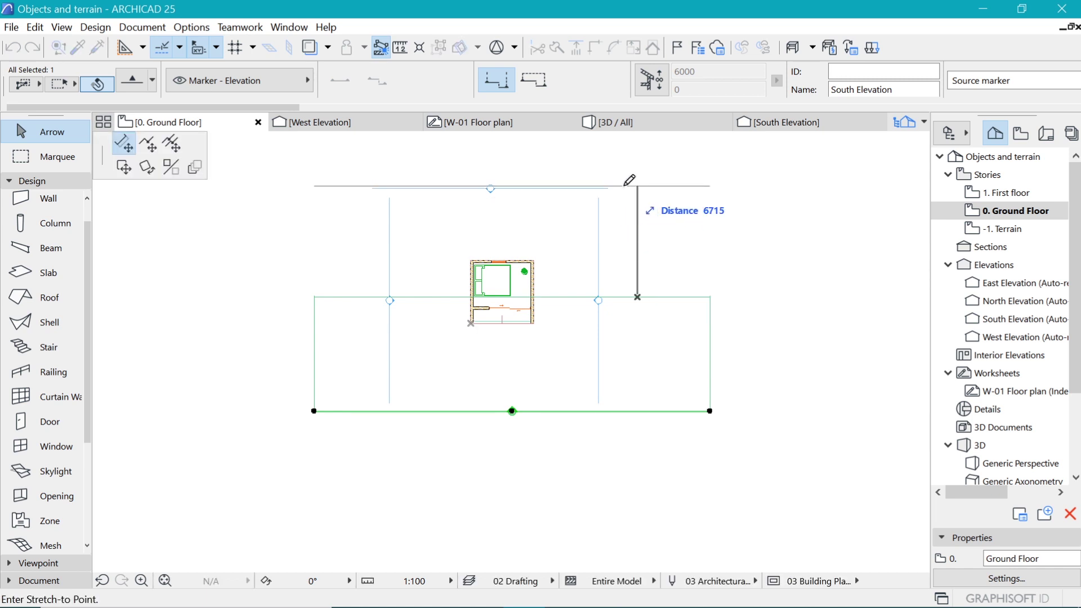
click(621, 214)
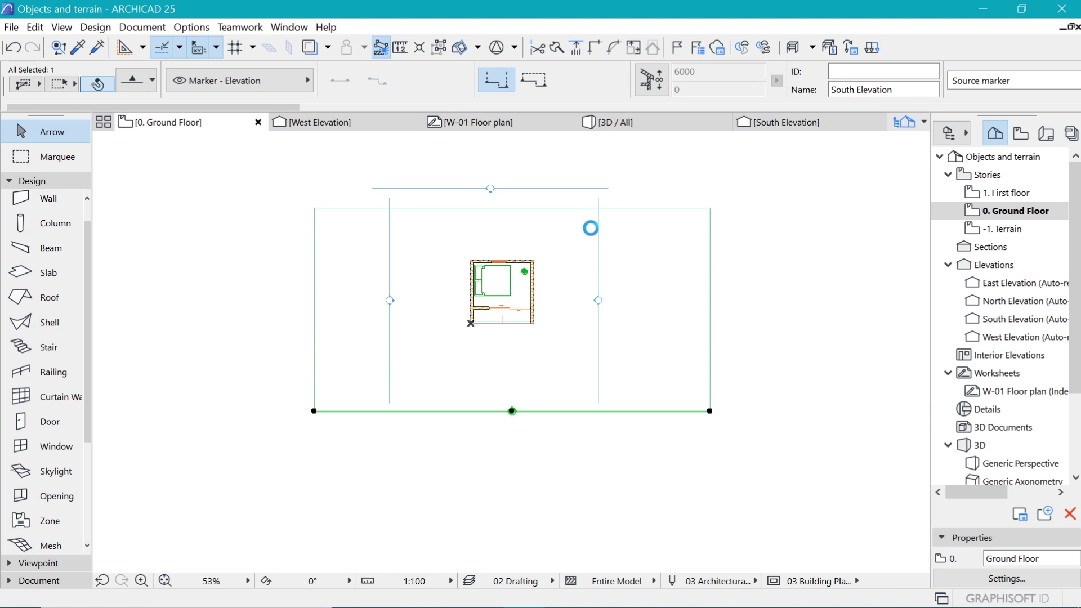
scroll(614, 208, down, 5)
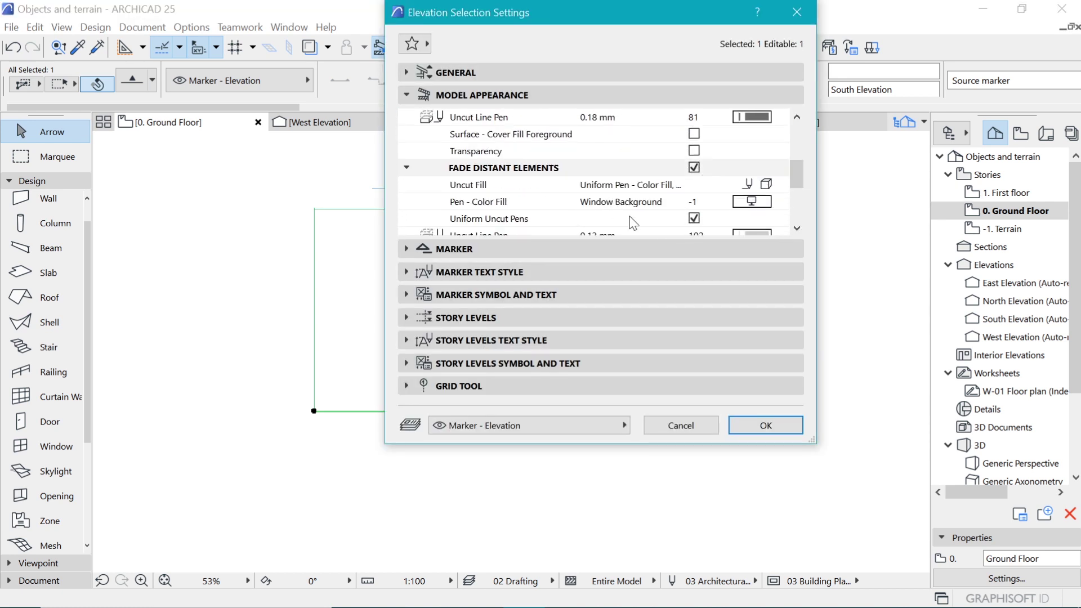
Give faded distant elements a Surface - Texture Fill, Non-Shaded uncut fill and confirm
click(619, 206)
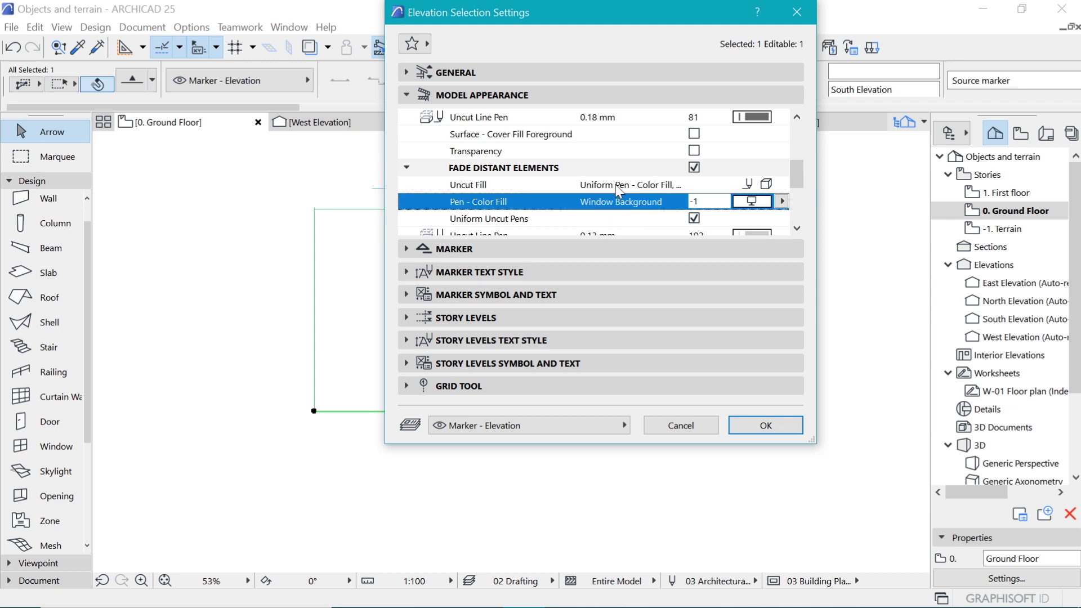
click(620, 186)
click(782, 184)
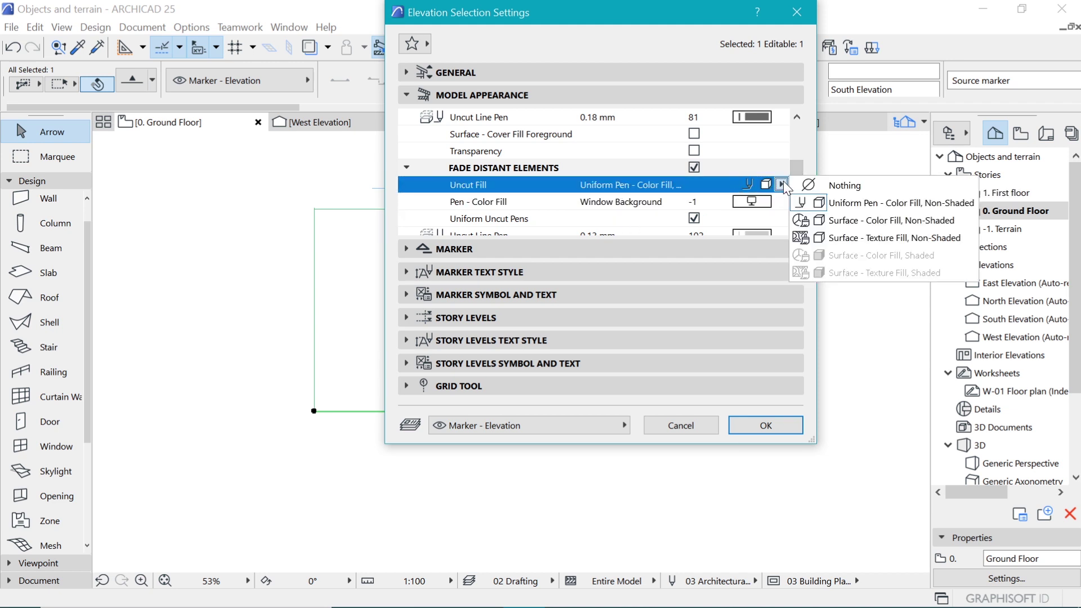
click(833, 225)
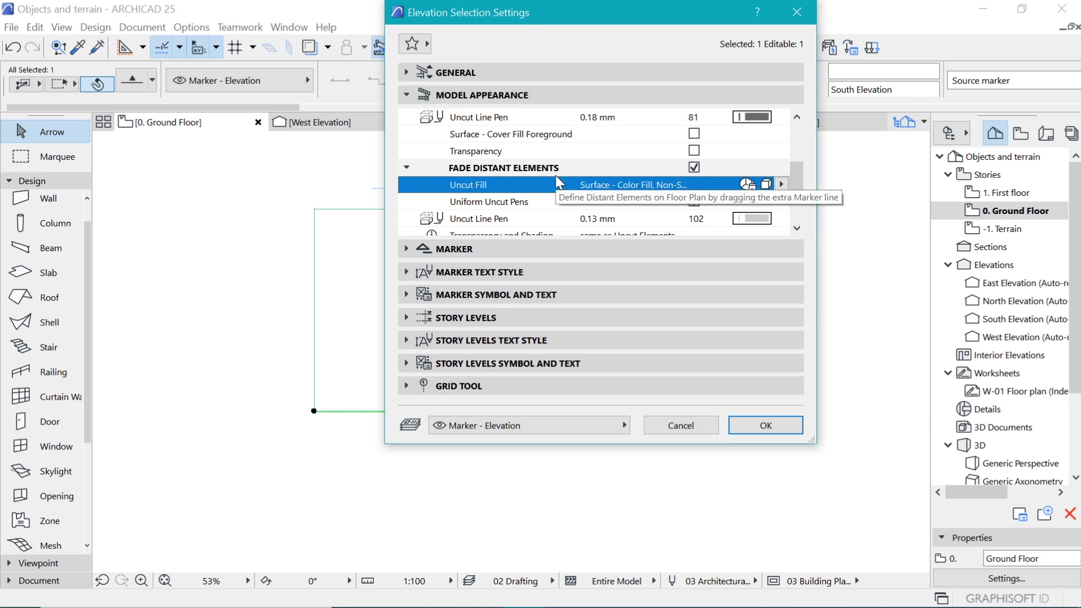
click(782, 184)
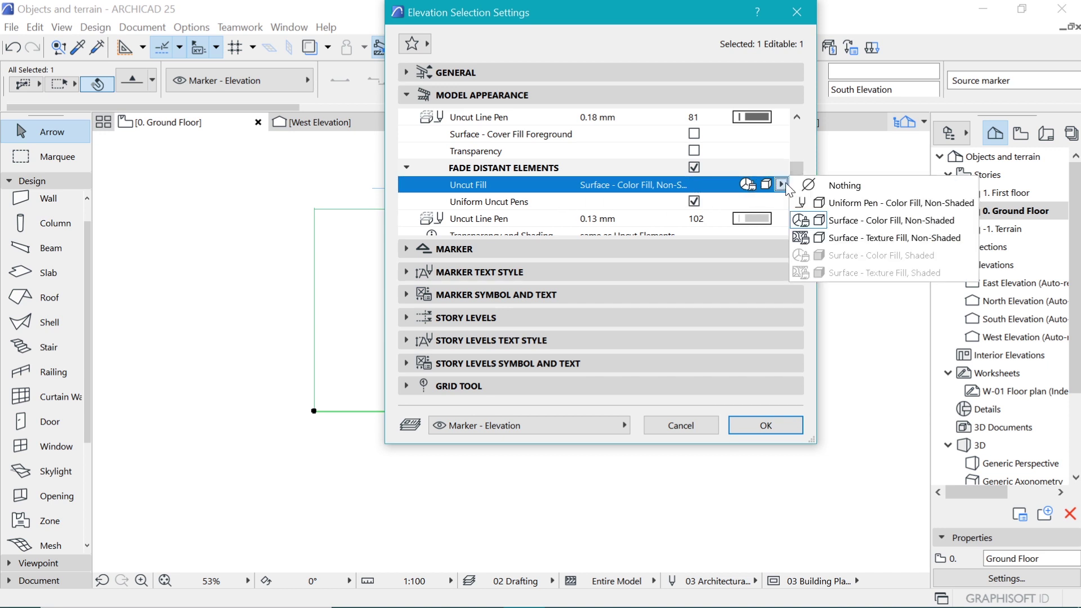
click(823, 238)
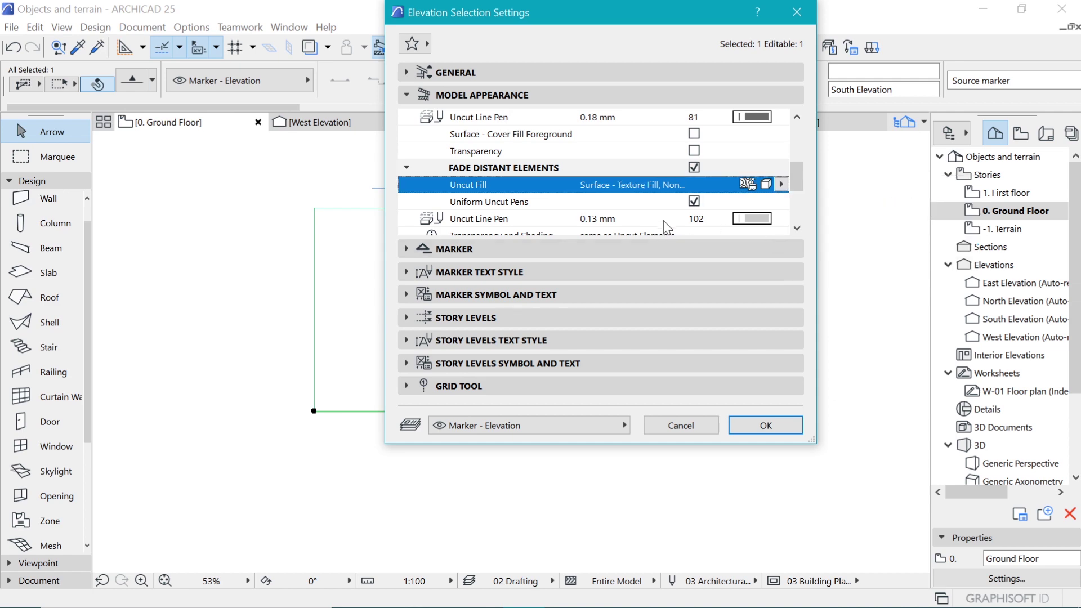
click(790, 431)
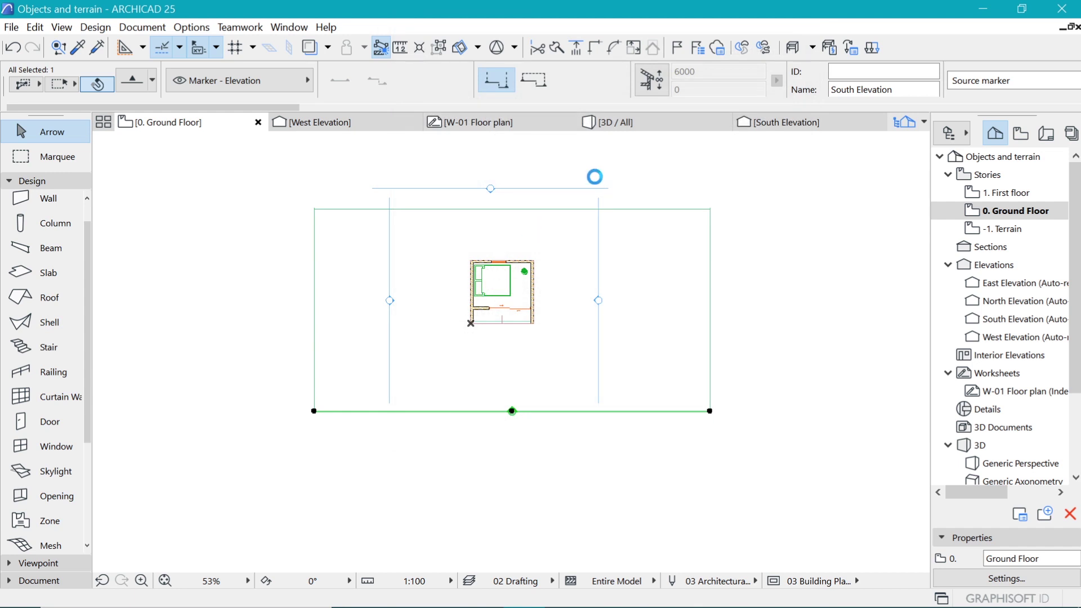
click(662, 131)
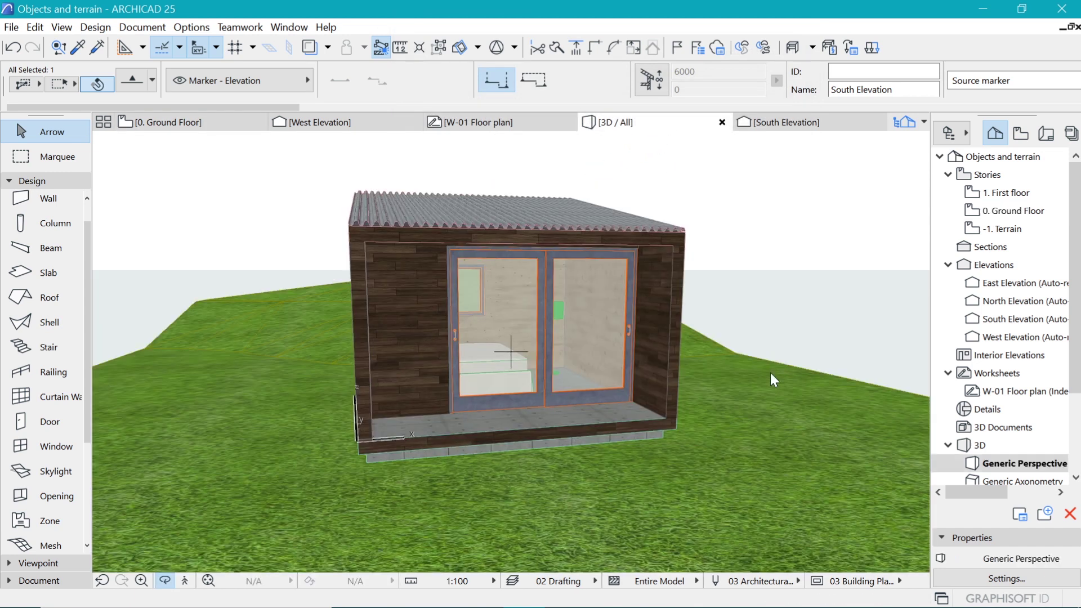
click(781, 125)
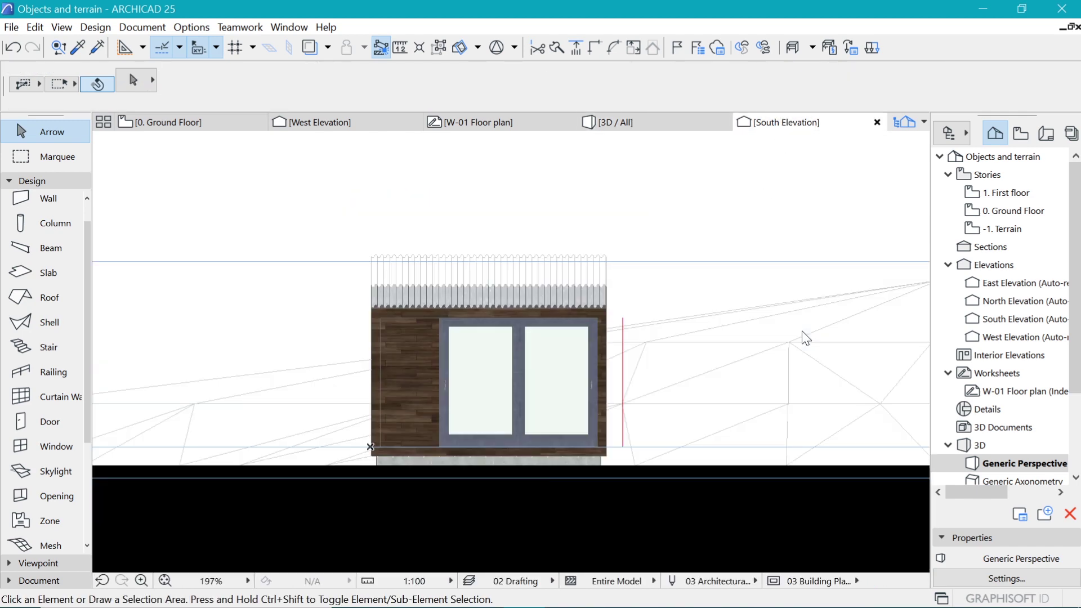
scroll(679, 447, down, 3)
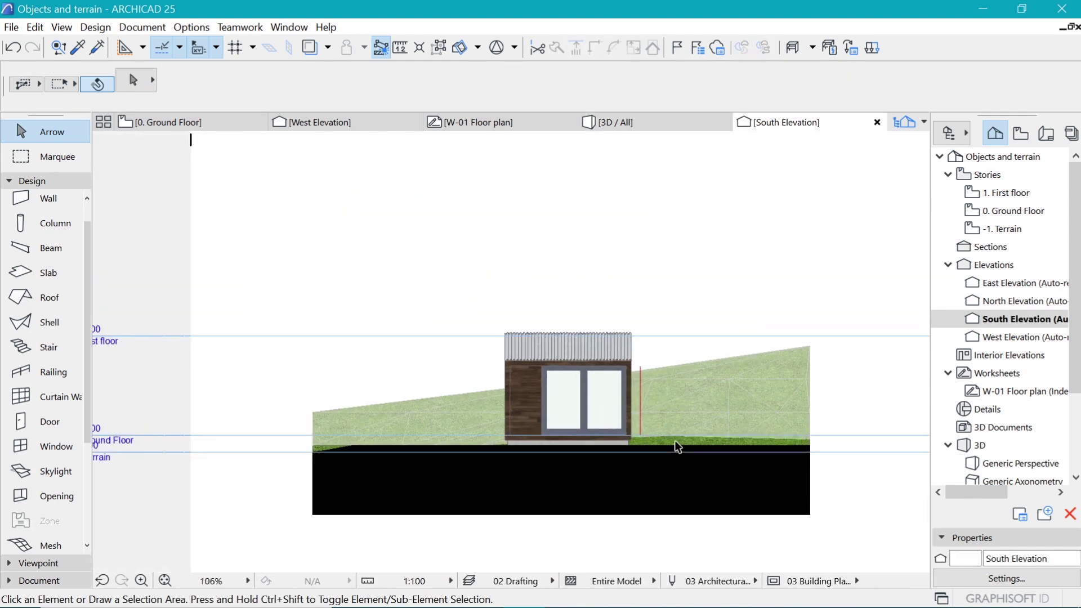
scroll(563, 440, up, 3)
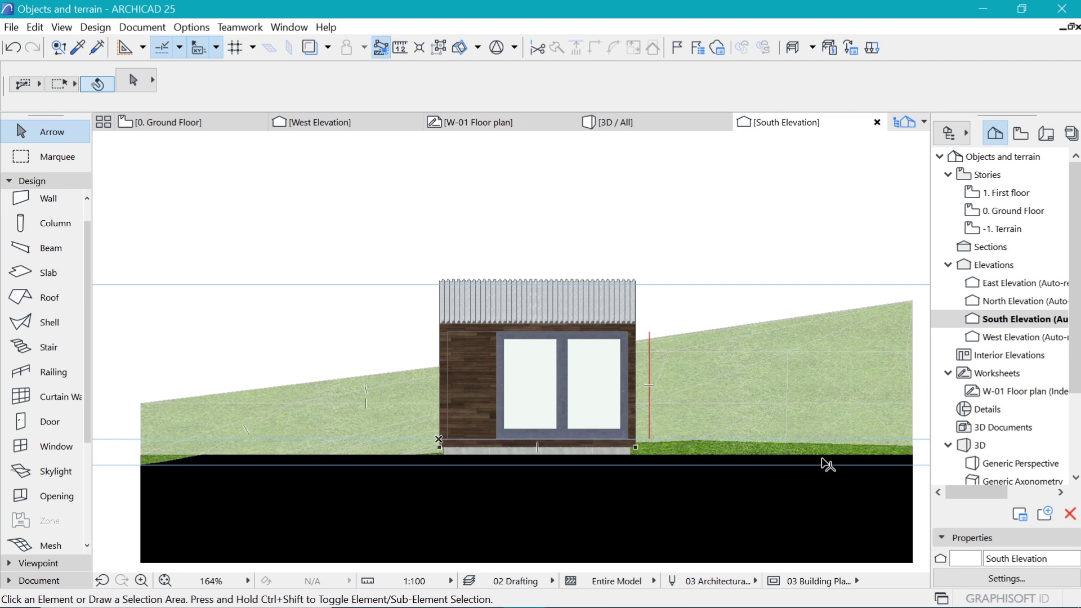
scroll(725, 434, down, 2)
scroll(627, 442, up, 3)
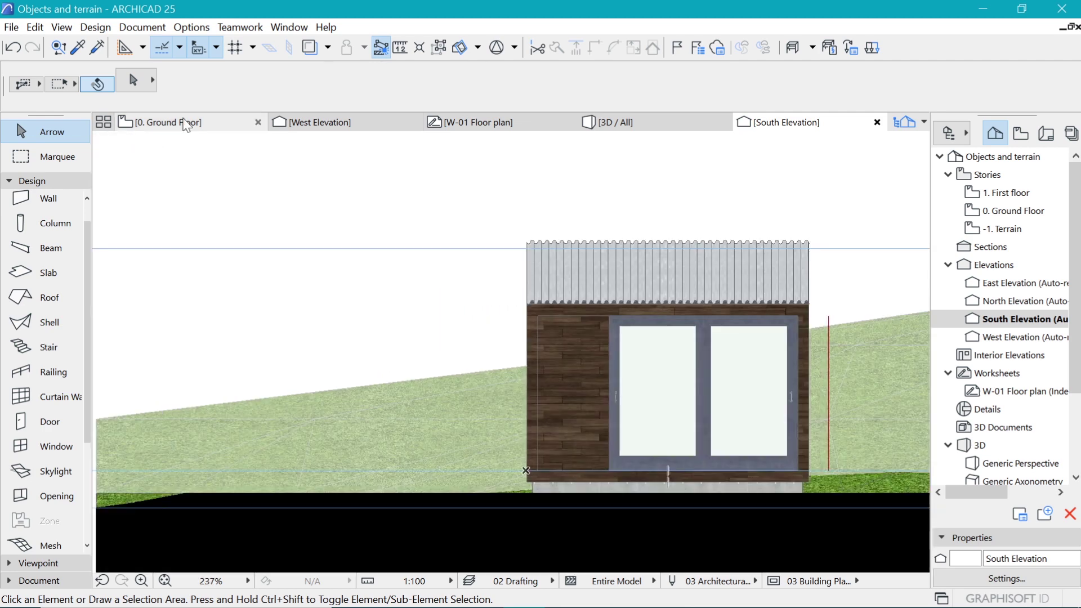
click(169, 122)
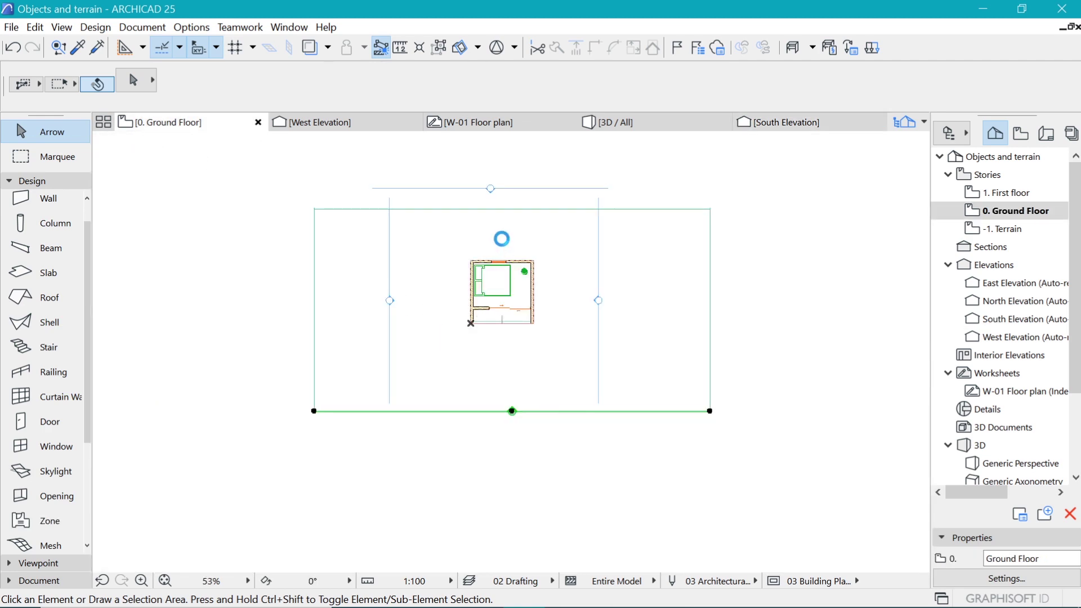
Pull the elevation range's far edge in behind the cabin and open the South Elevation
click(489, 209)
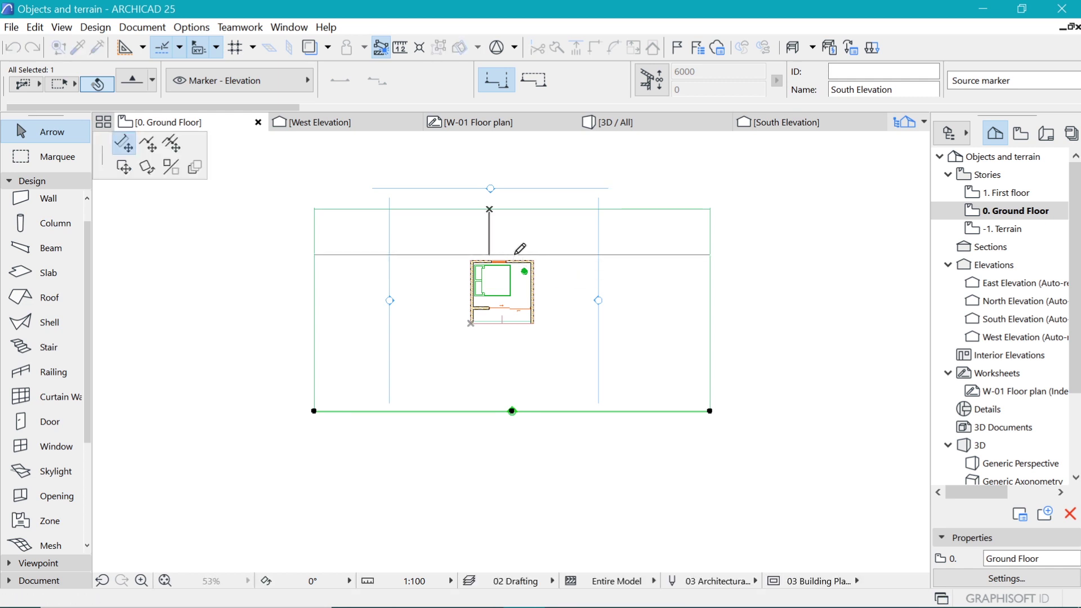
click(541, 233)
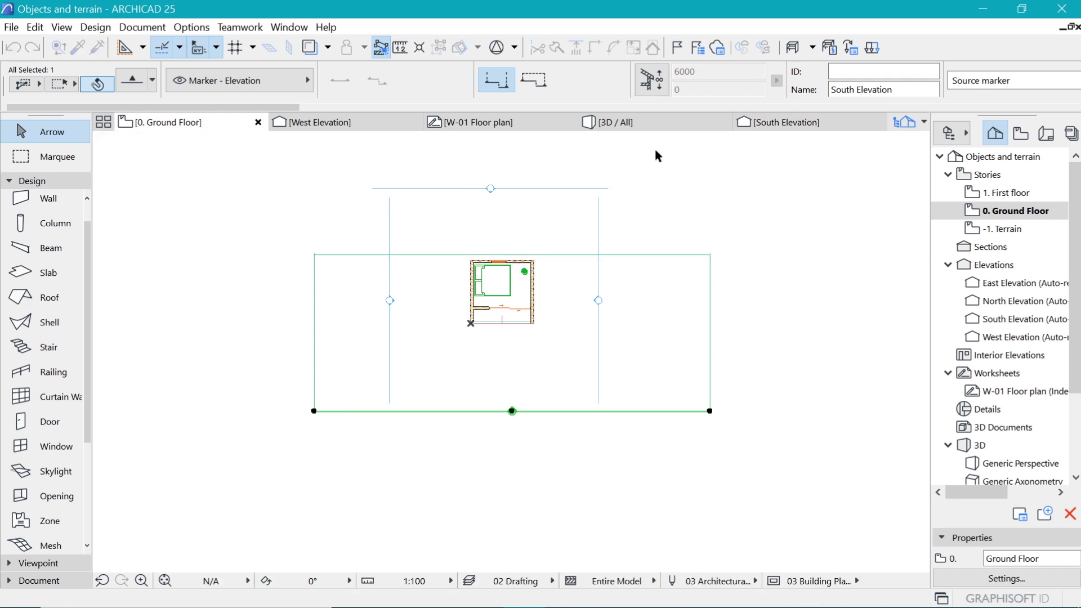
click(783, 123)
Delete the stray vertical line beside the house and return to the Ground Floor plan
scroll(339, 435, up, 3)
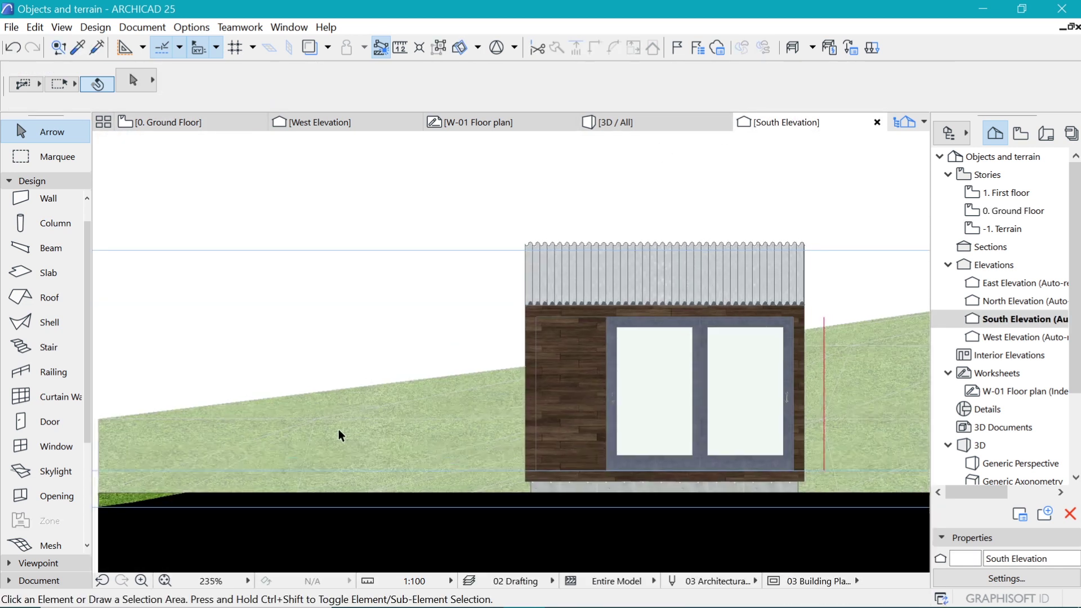
scroll(339, 429, down, 5)
scroll(538, 419, up, 2)
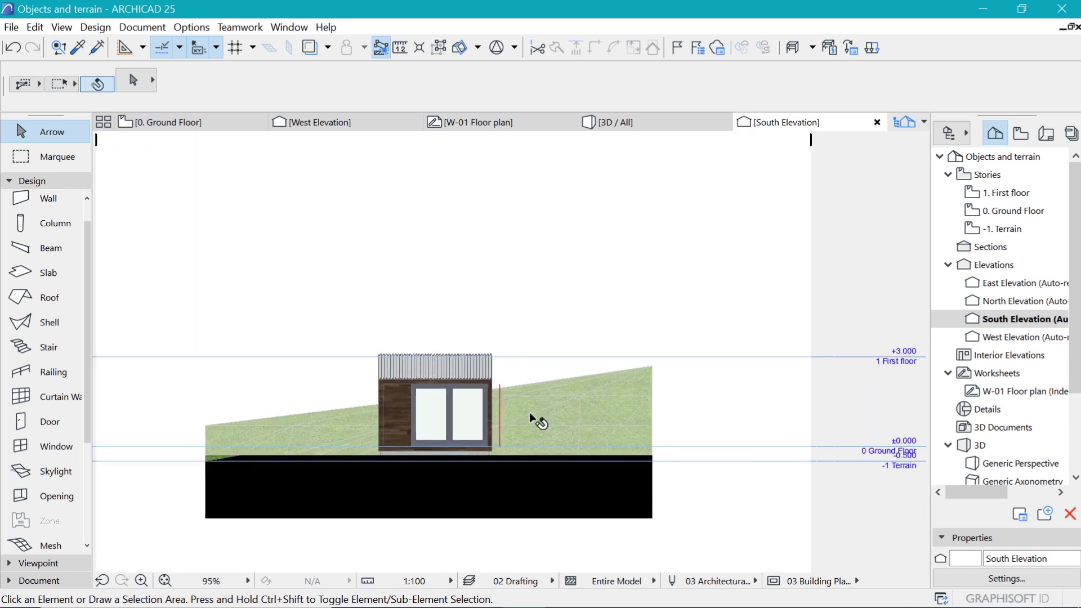
scroll(327, 431, up, 2)
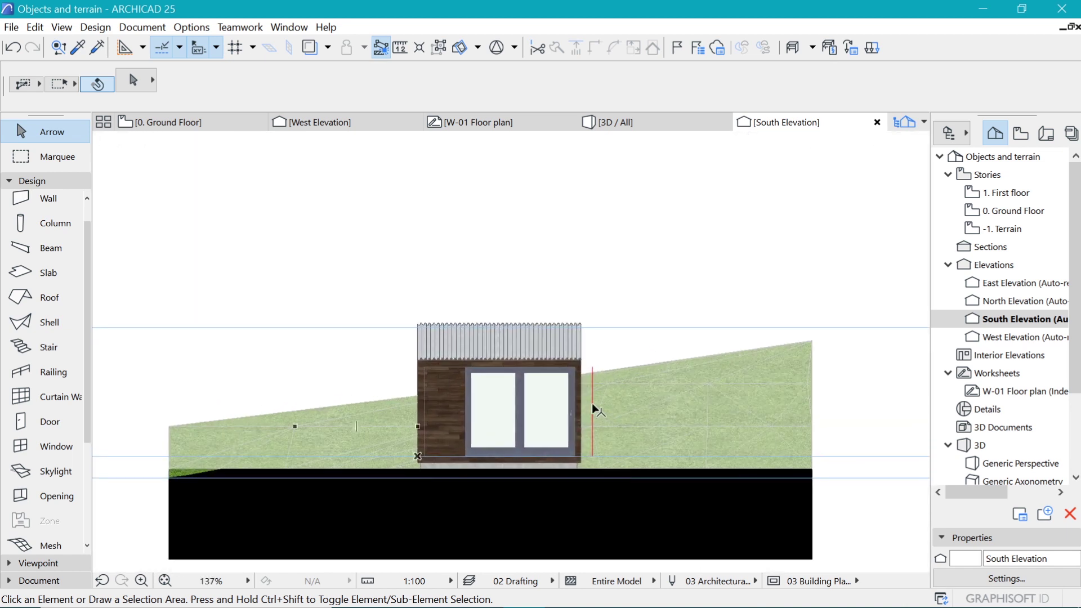
key(Delete)
click(192, 122)
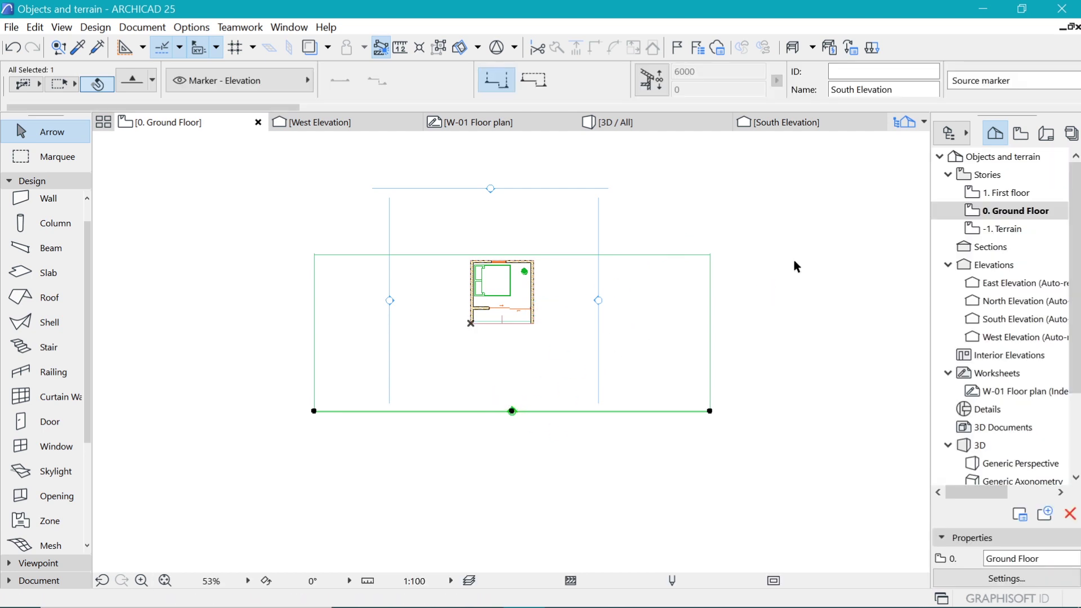
Clear the selection, then pick up the South Elevation marker's parameters as Elevation tool defaults
key(Escape)
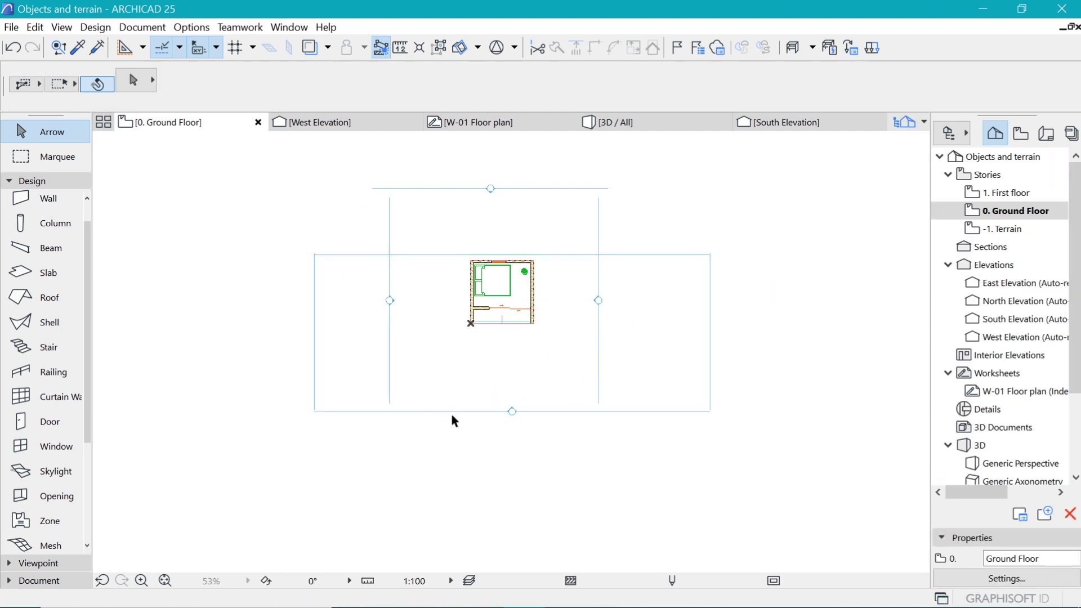
click(799, 259)
click(837, 285)
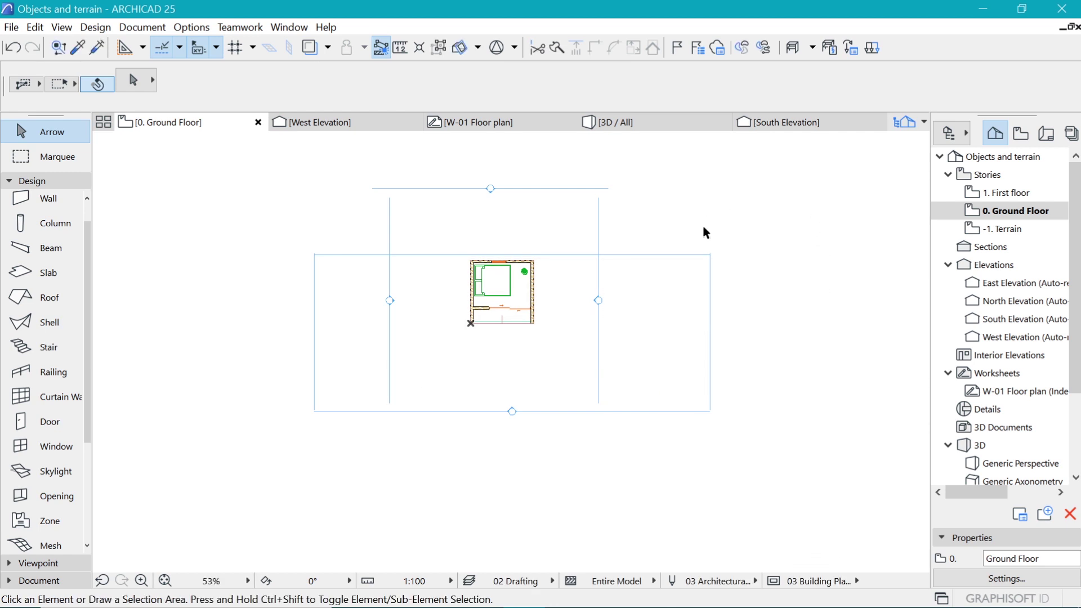
click(75, 51)
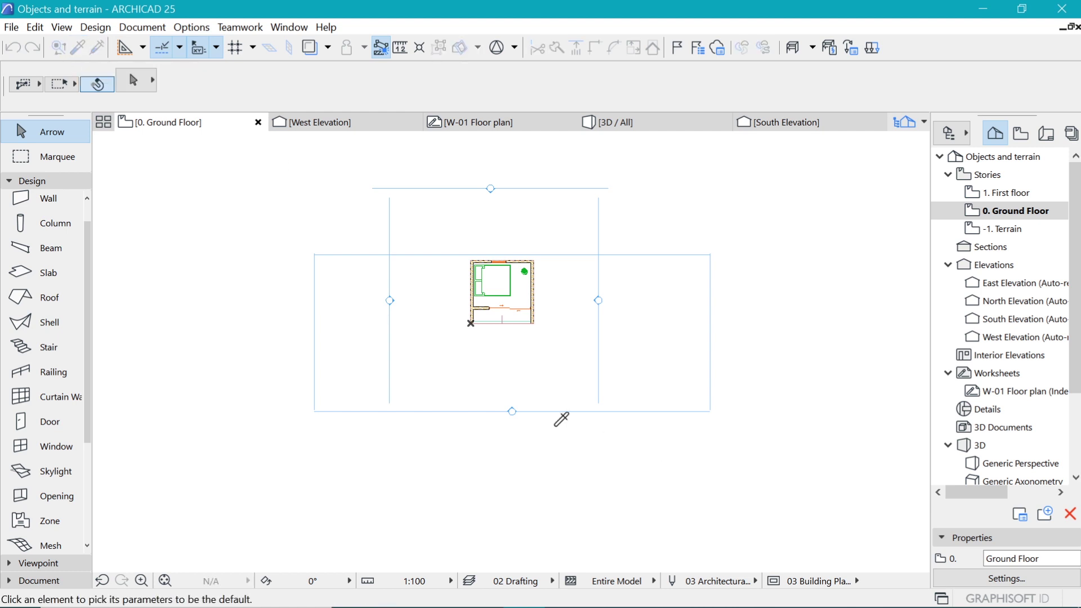
click(512, 411)
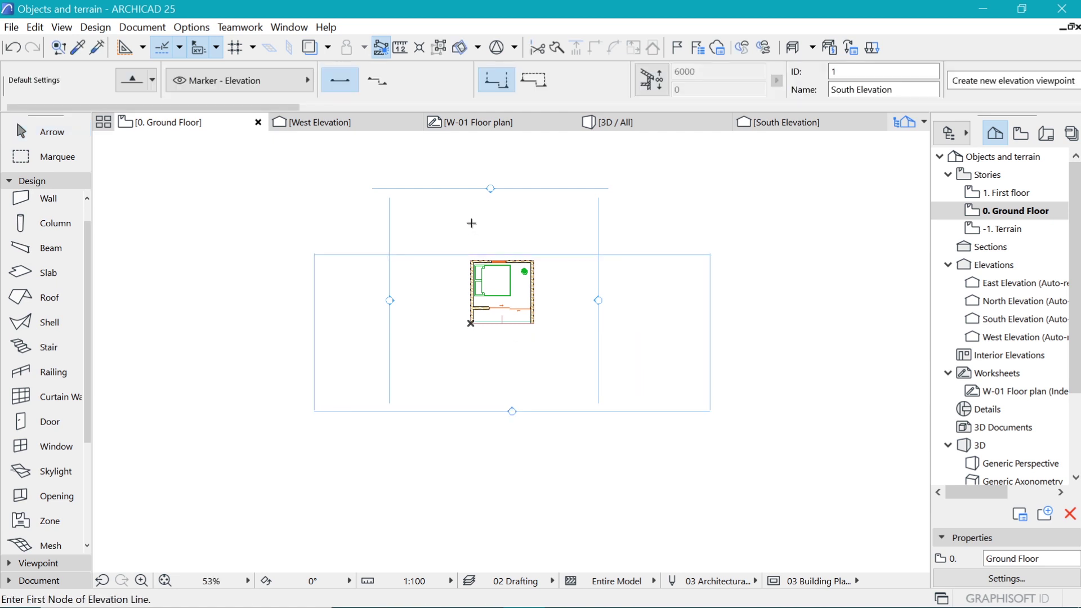
Inject the South Elevation settings into the East marker and stretch its depth boundary just past the house
click(97, 49)
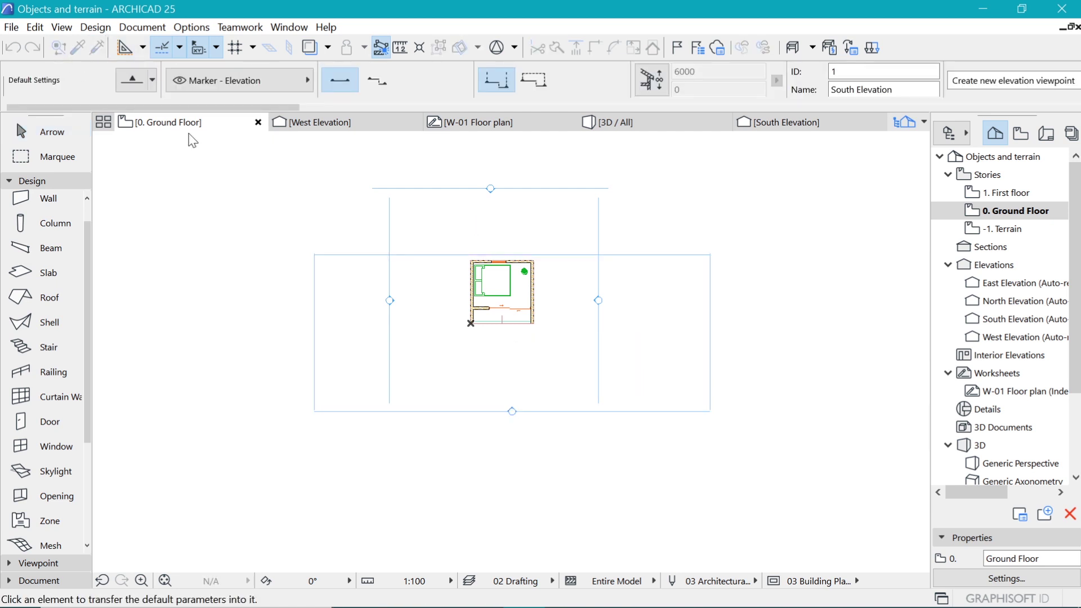
click(597, 299)
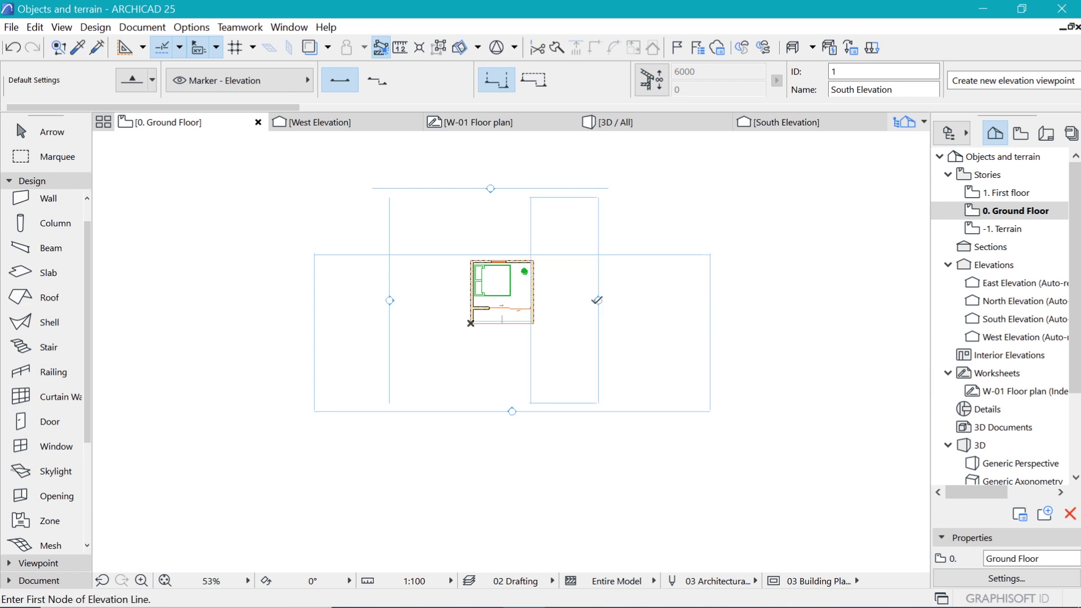
click(531, 360)
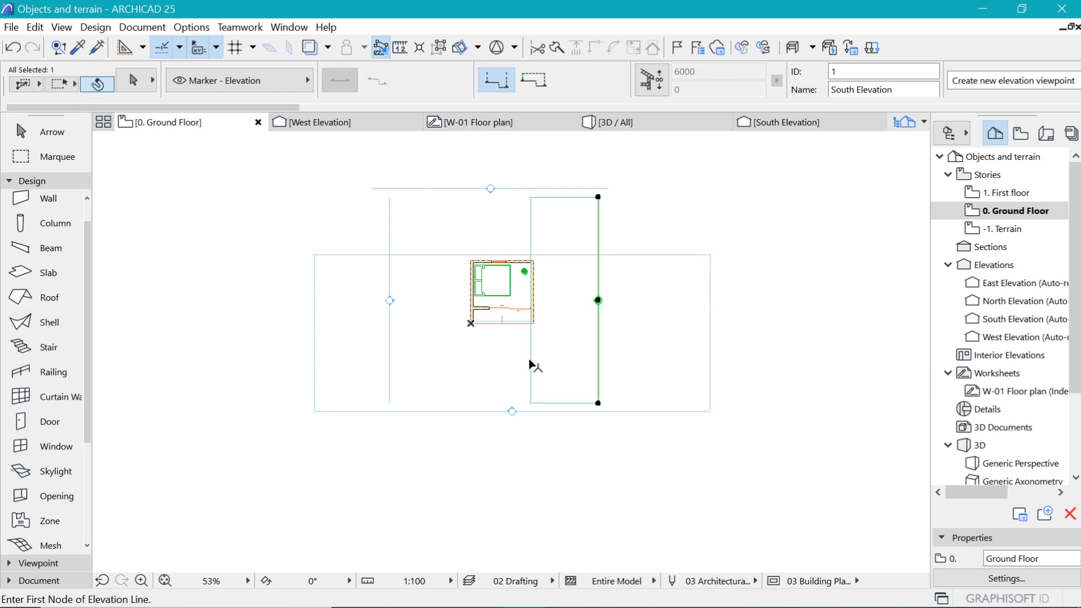
click(530, 358)
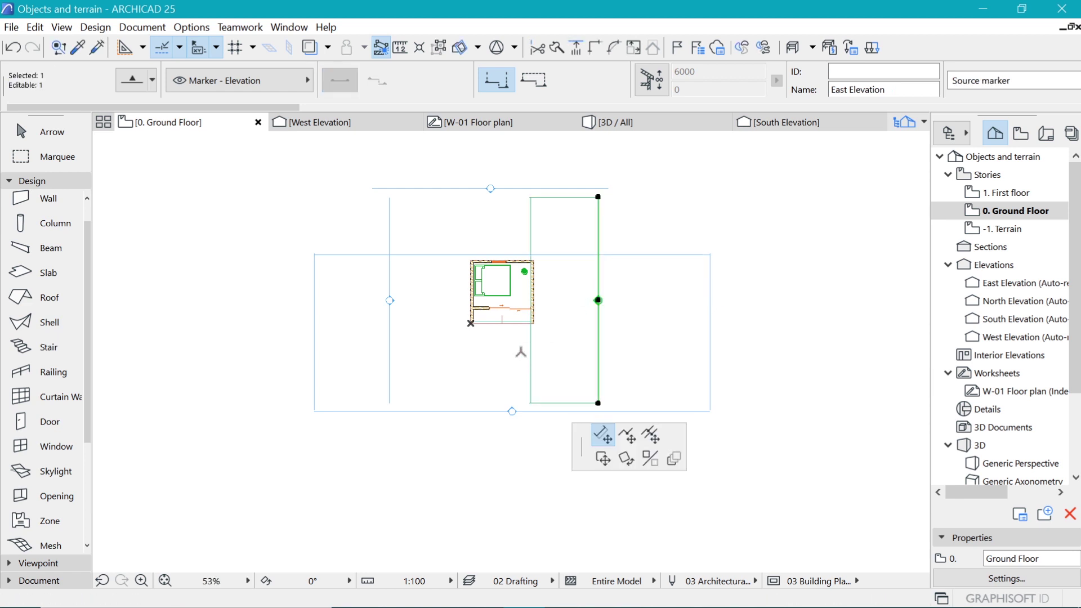
click(465, 353)
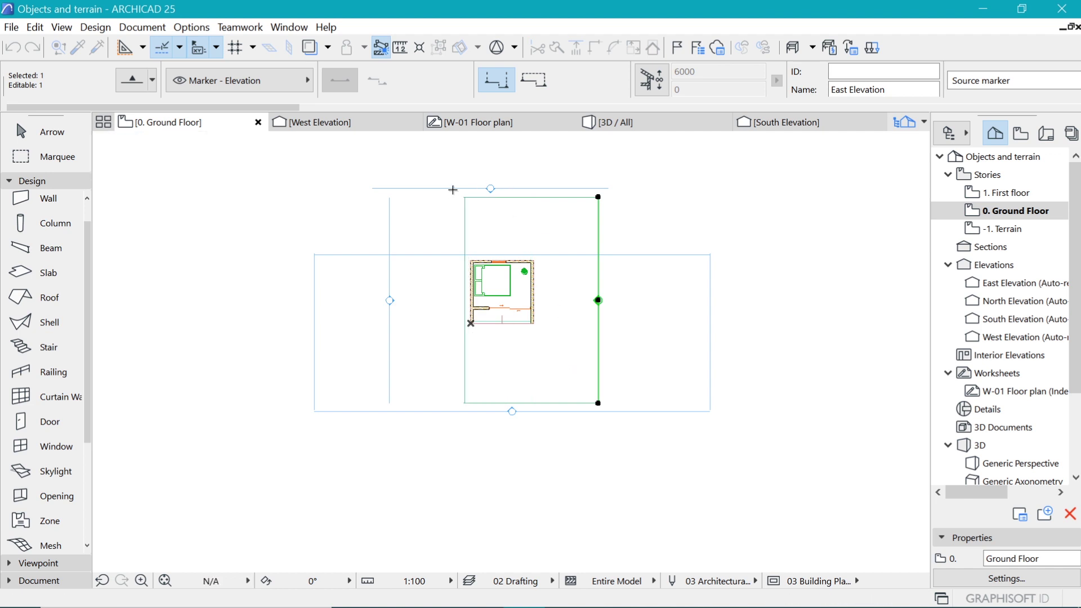
Inject the South settings into the North marker, extend its depth below the house, then inject into West
click(96, 47)
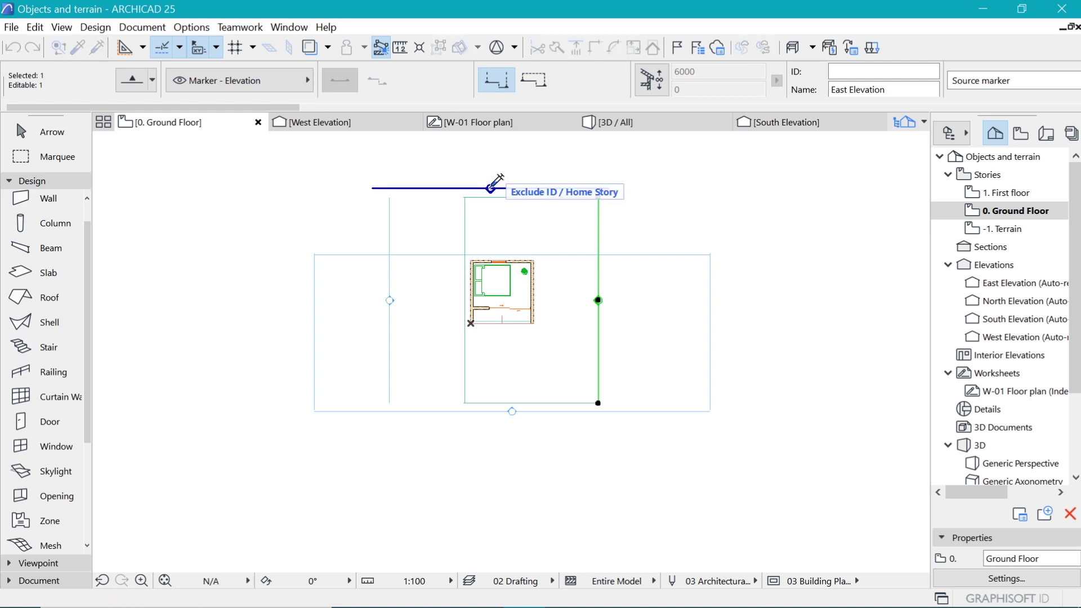
click(490, 189)
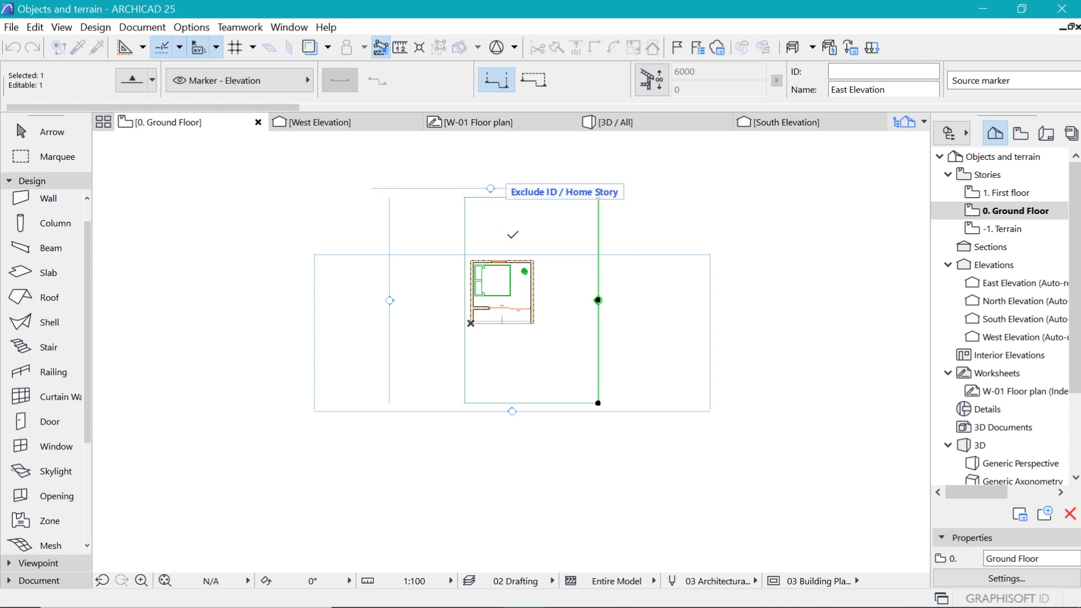
click(562, 255)
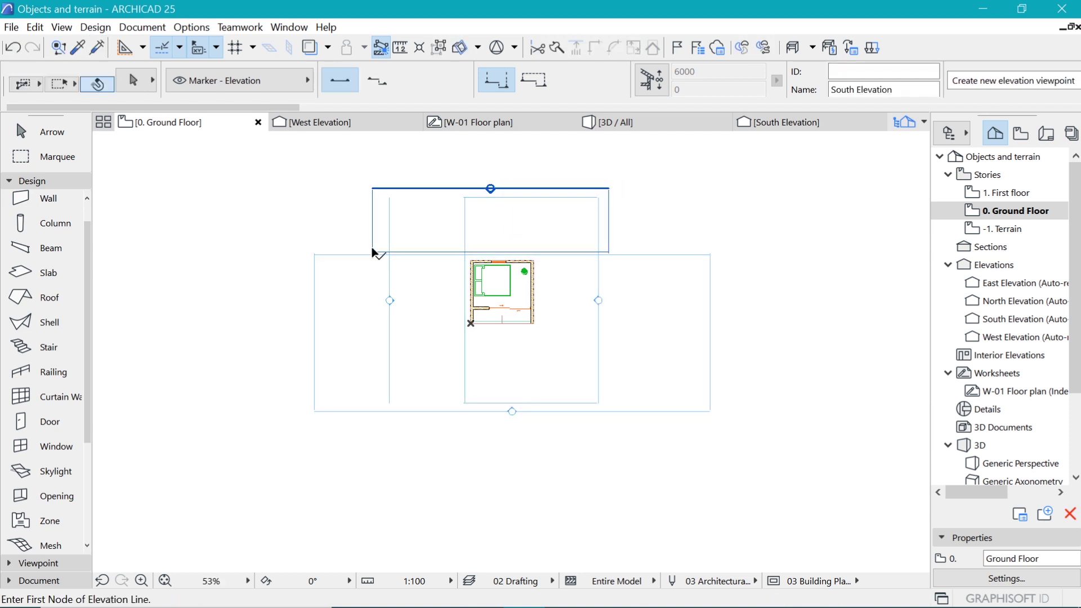
click(423, 252)
click(423, 252)
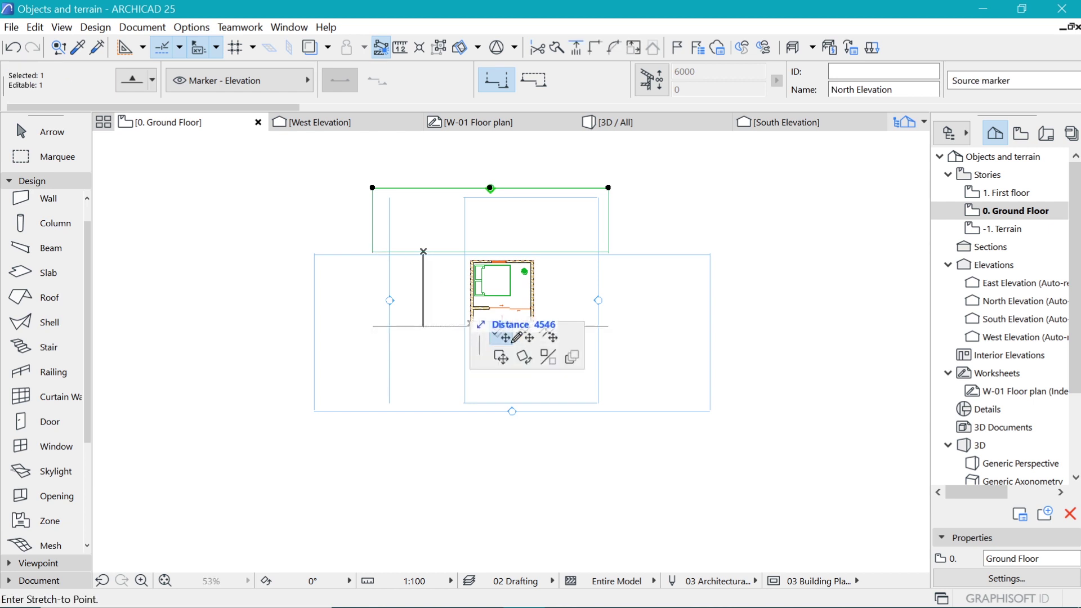
click(424, 362)
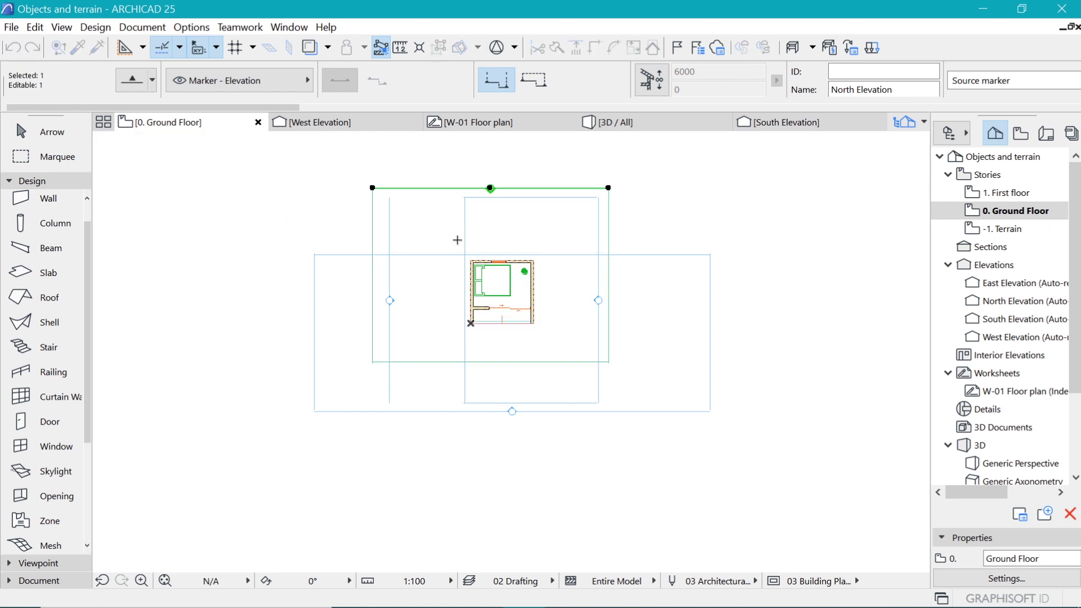
key(Escape)
shift+click(389, 289)
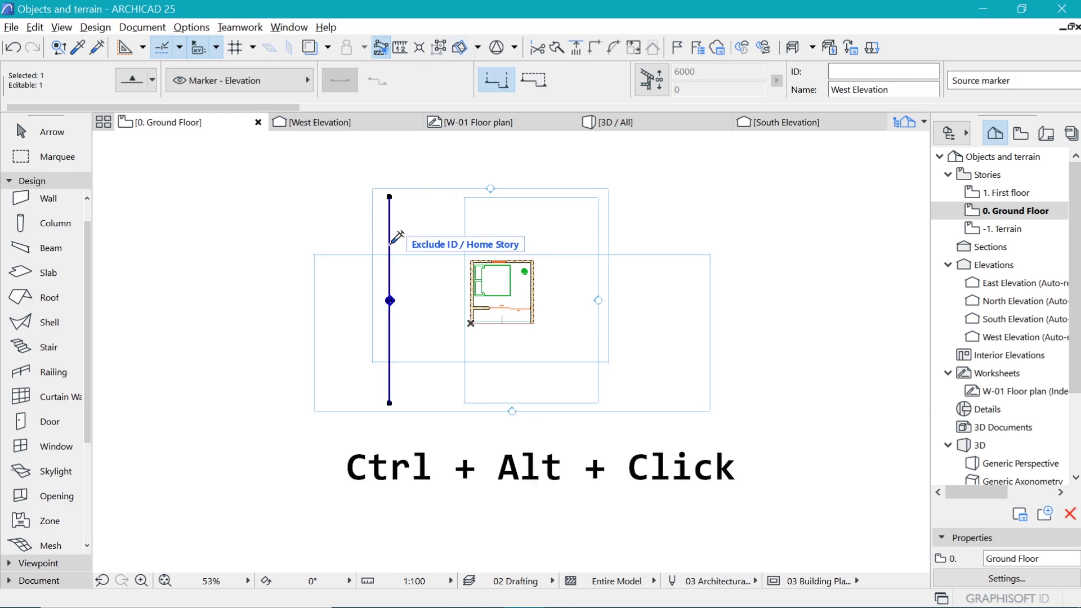
Stretch the West marker's depth boundary to reach just past the far side of the house
click(420, 286)
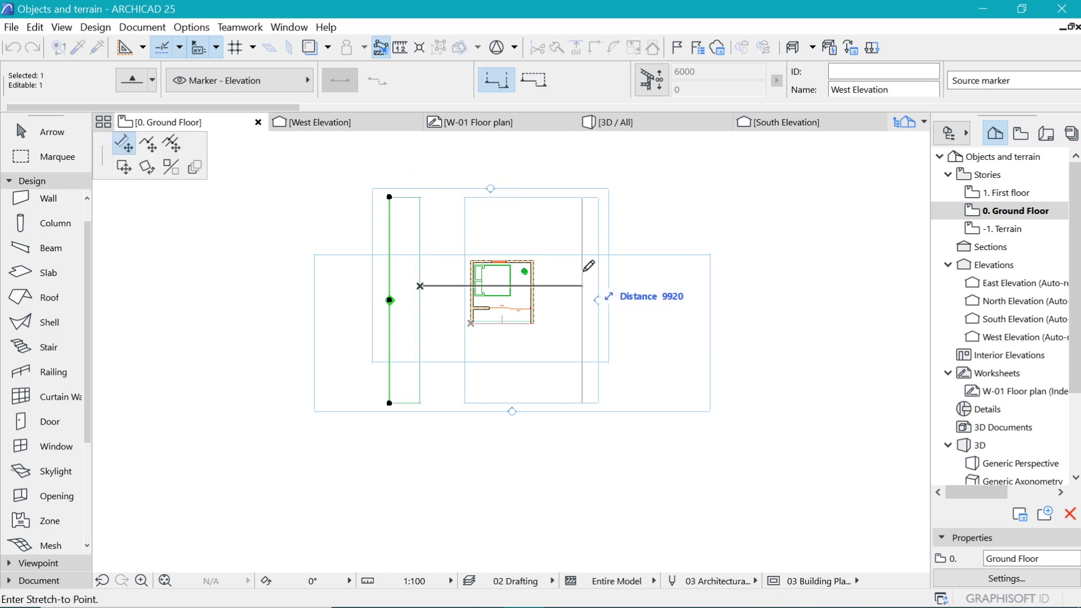
click(581, 273)
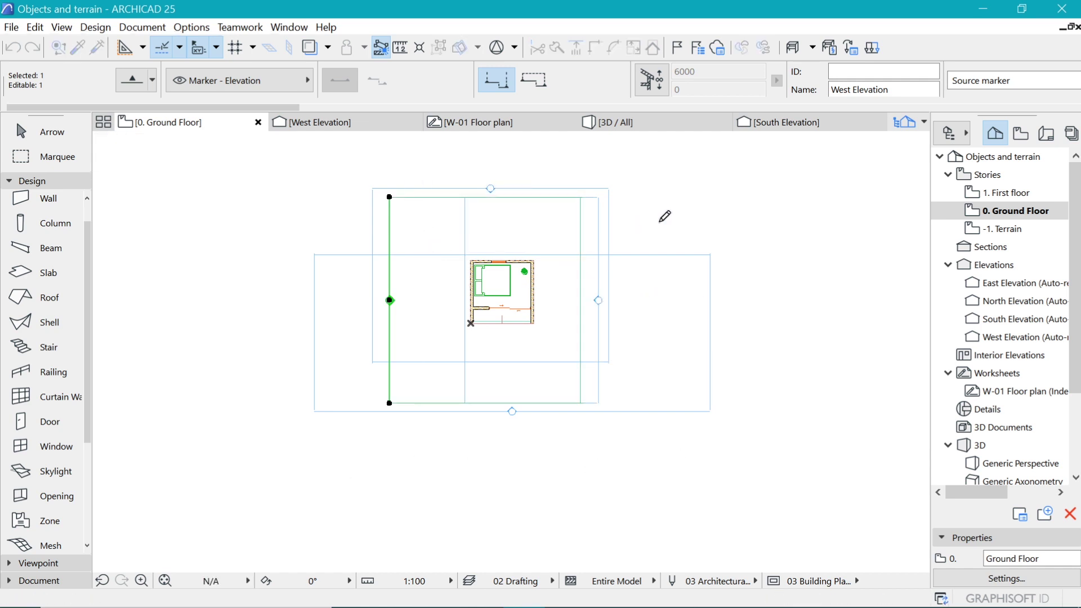
key(Escape)
scroll(560, 236, up, 2)
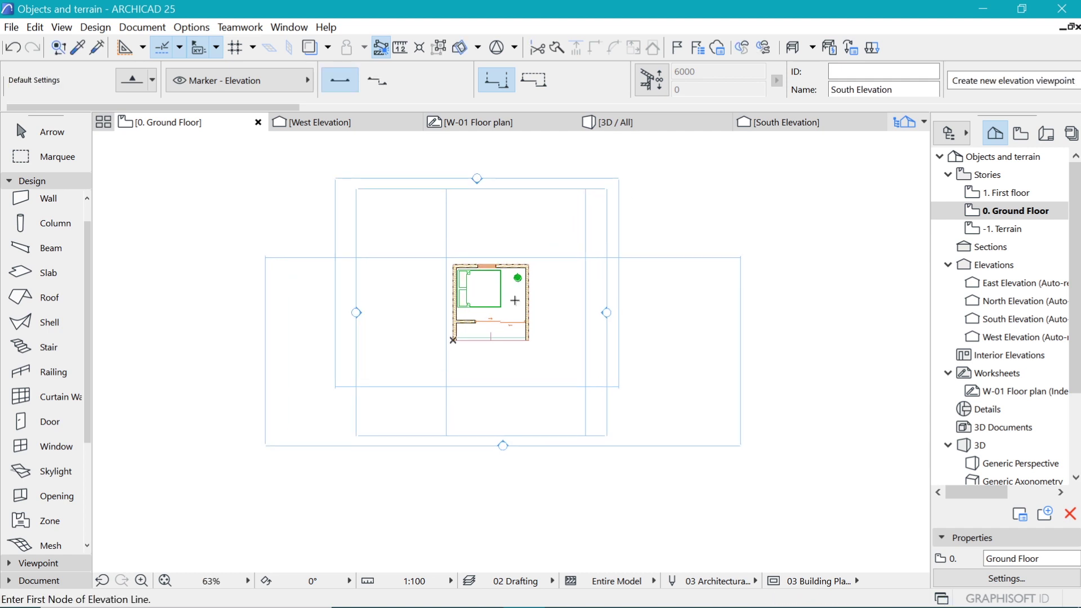
Open the North Elevation in a new tab from its marker's context menu
key(Escape)
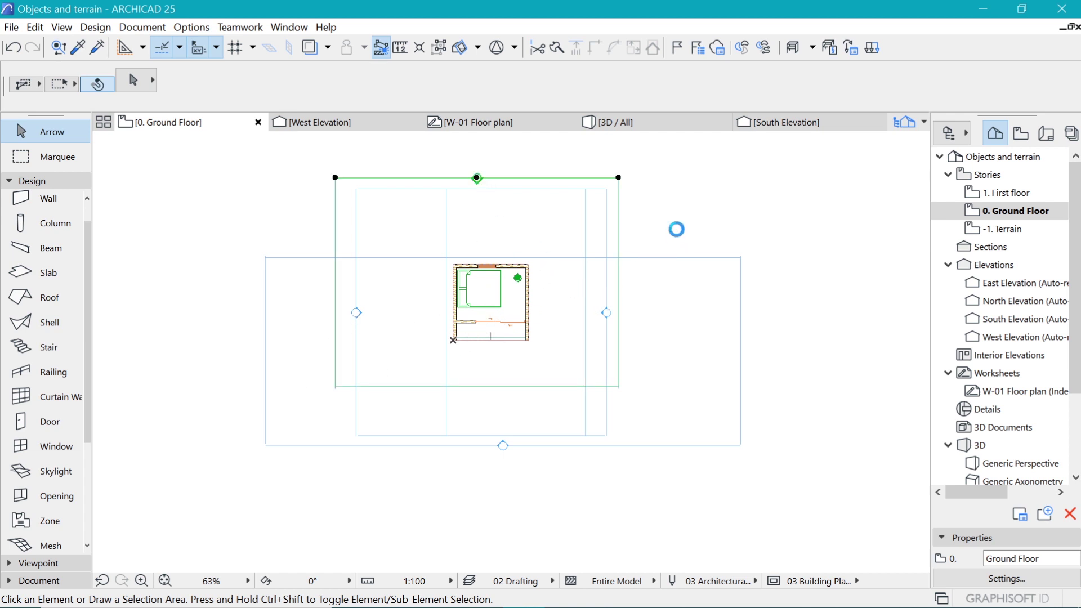
click(681, 211)
right_click(682, 211)
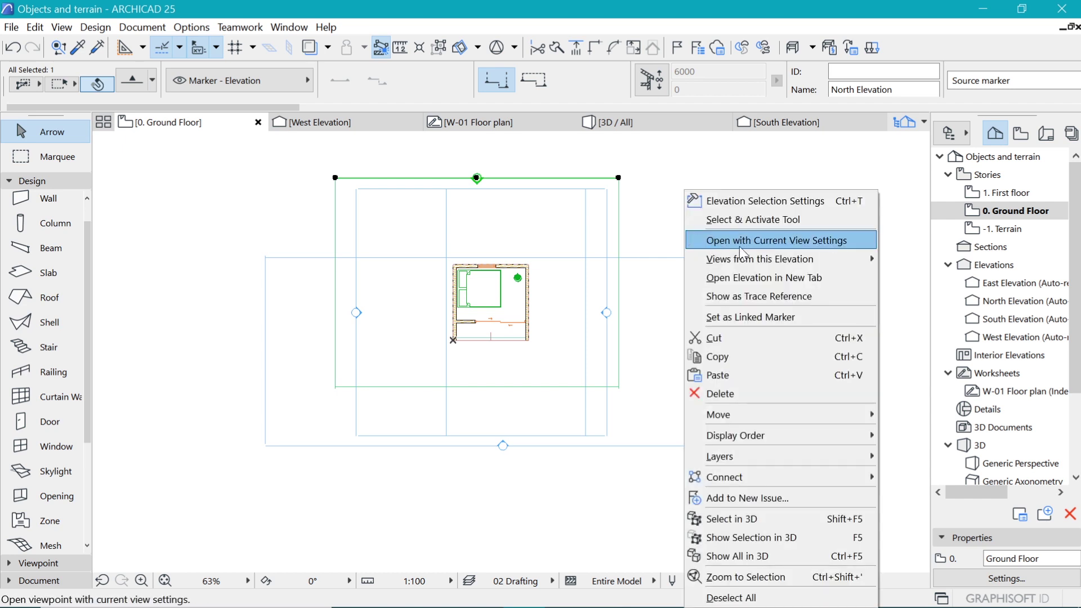
click(778, 276)
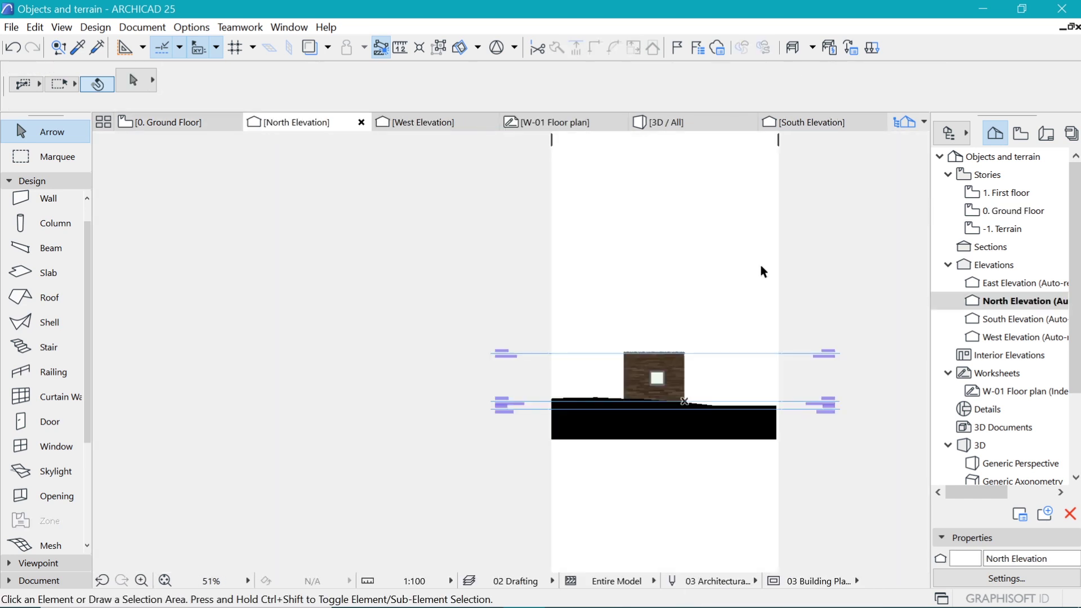
scroll(676, 394, up, 5)
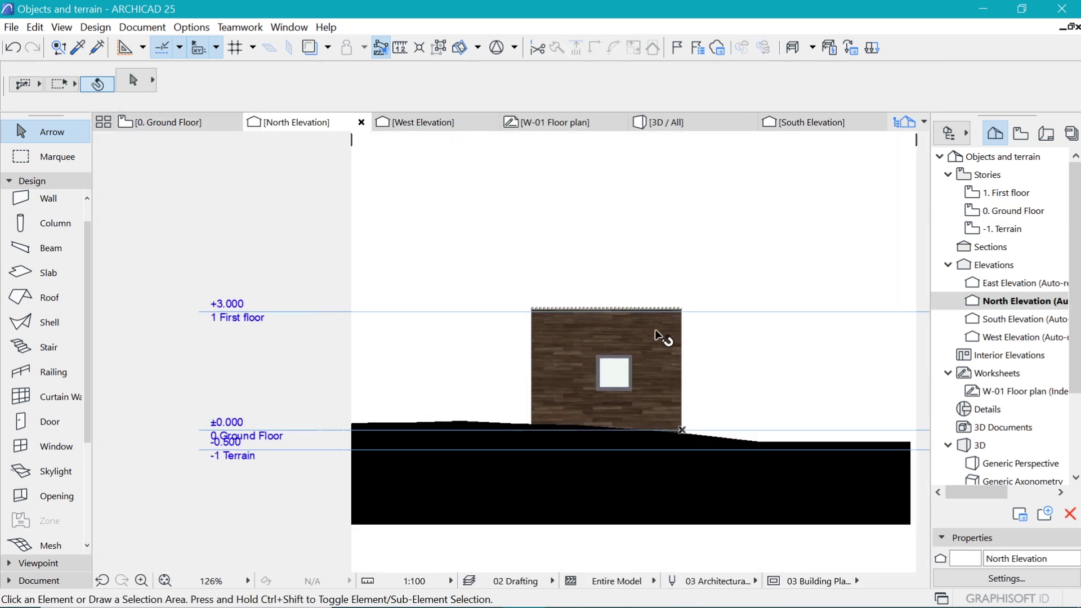